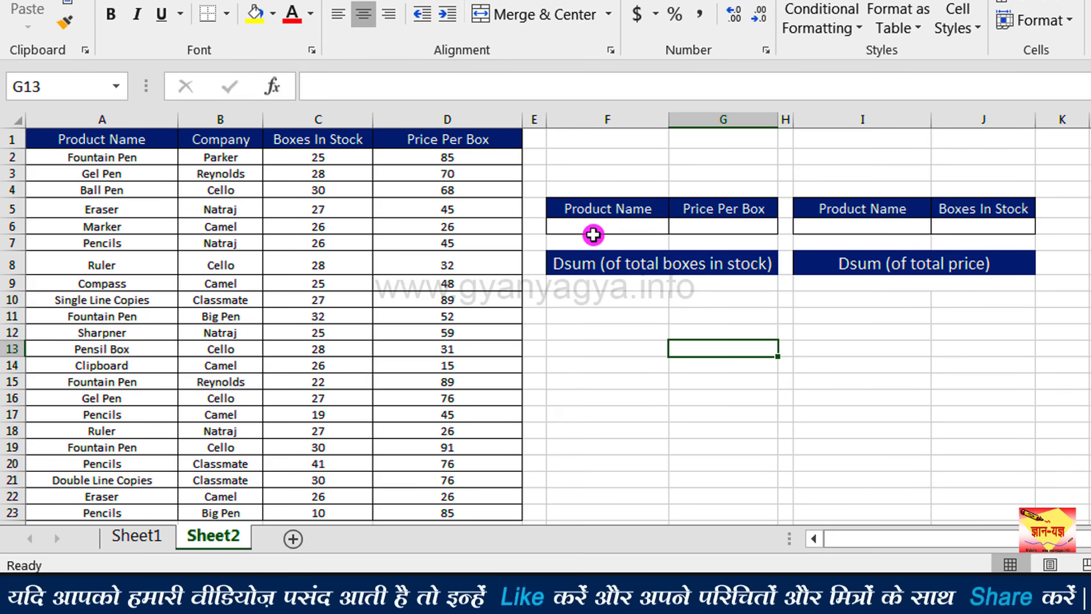
Step: Enter the first criteria row: Fountain Pen under Product Name in F6 and >80 under Price Per Box in G6
click(681, 225)
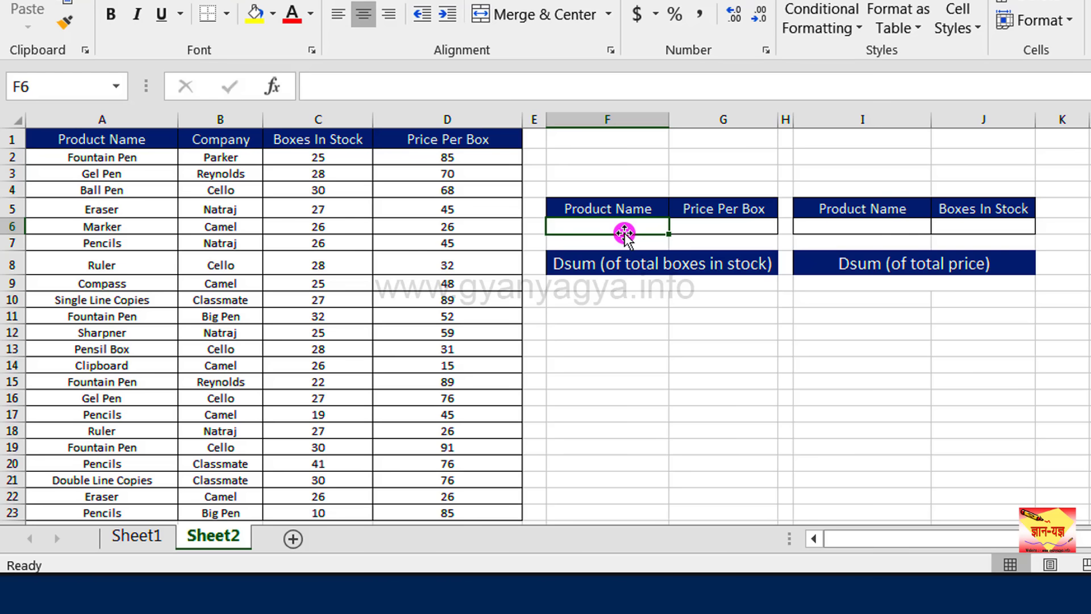
text(F)
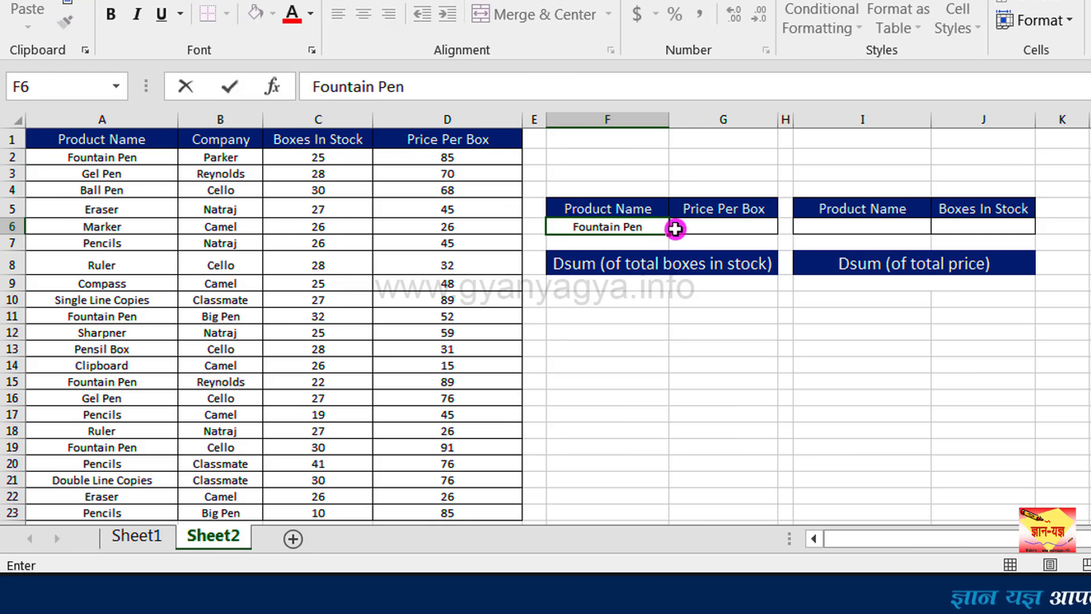
text(ountain Pen)
click(762, 226)
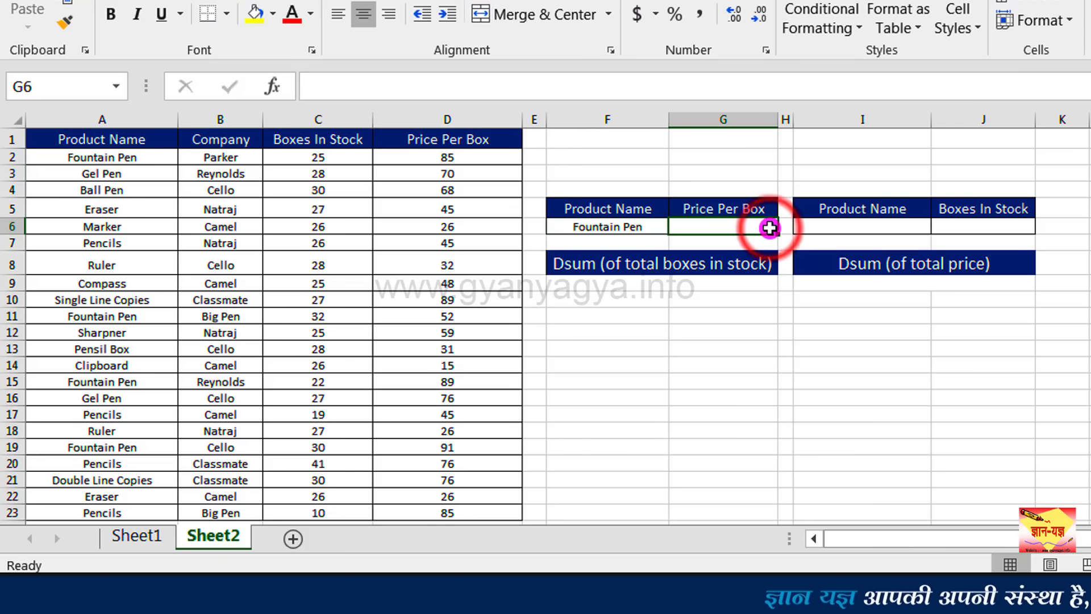
text(>80)
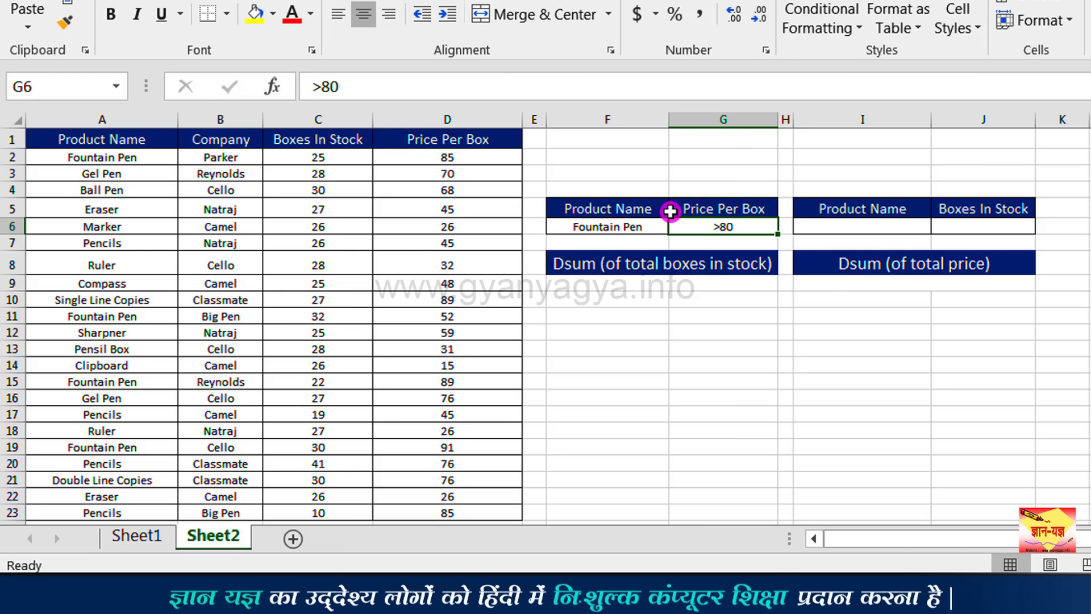
Step: Start a DSUM formula in F9 under the total boxes in stock heading, with A1:D23 as the database
click(626, 289)
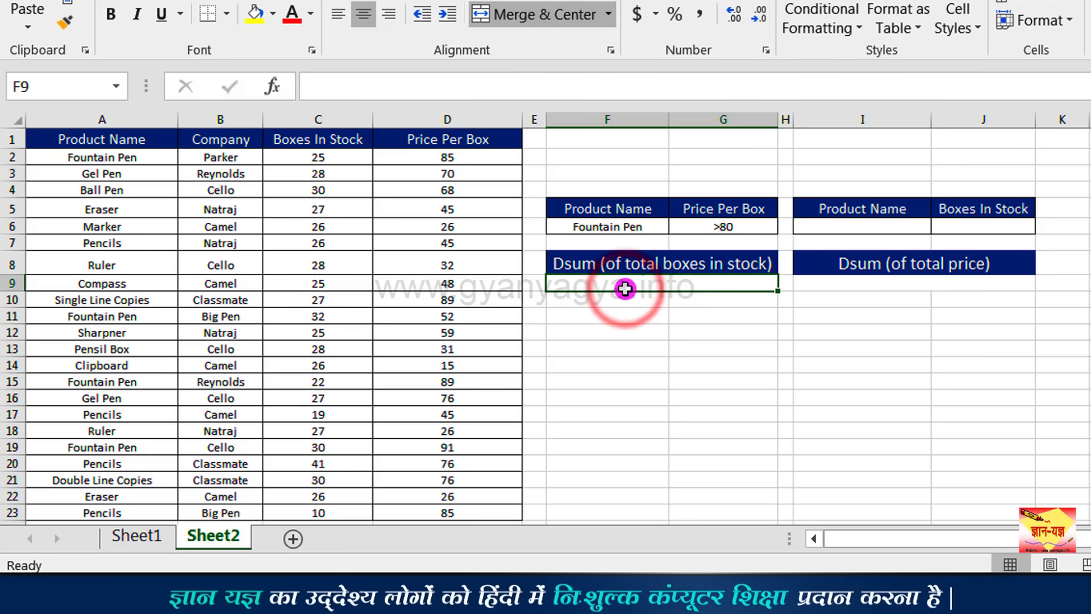
text(=)
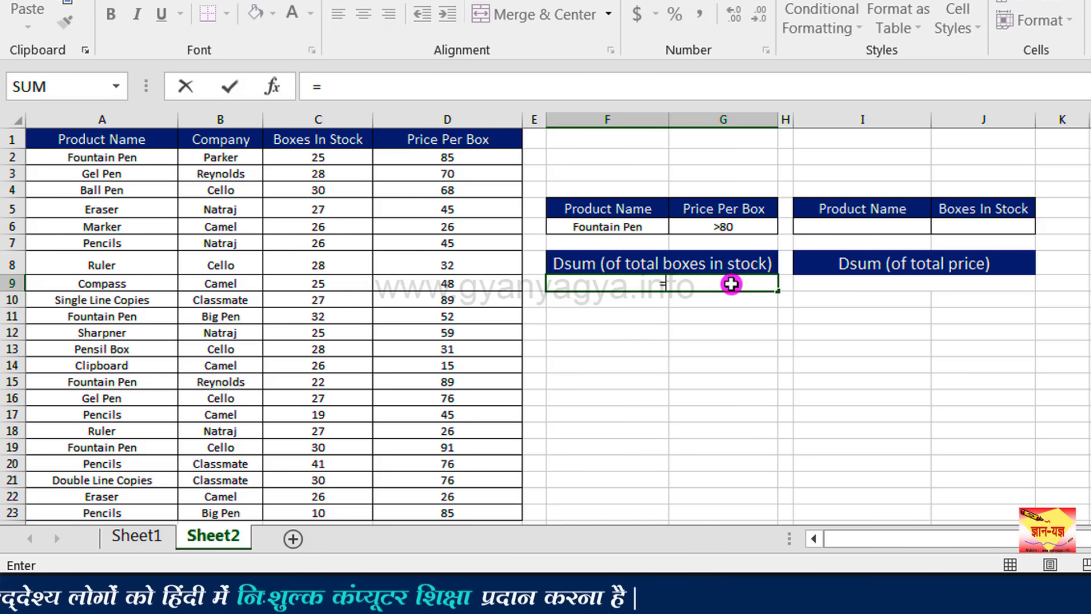
text(DSUM)
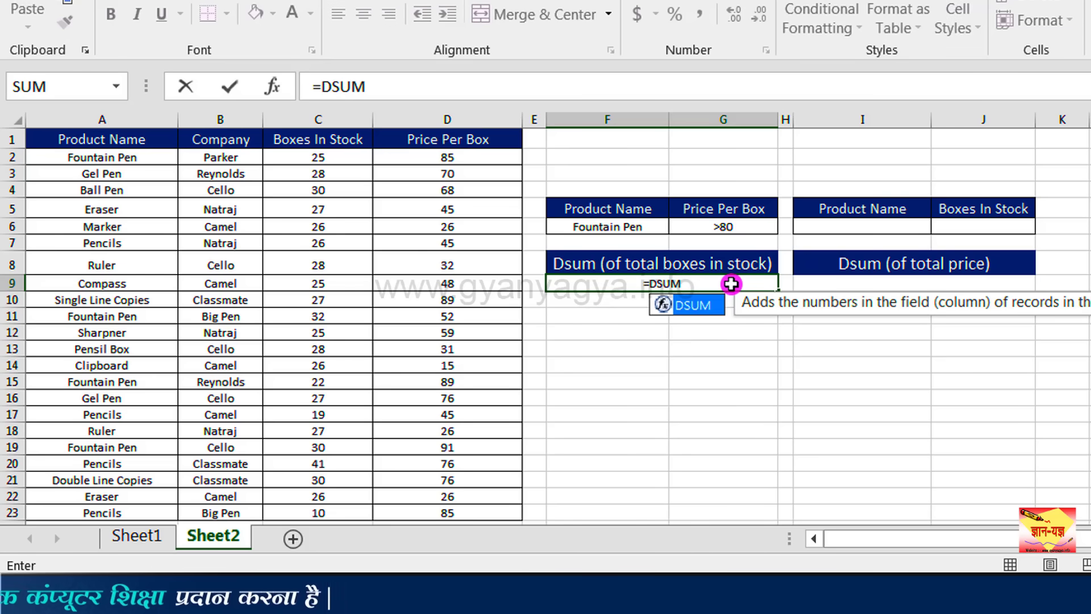
double_click(698, 310)
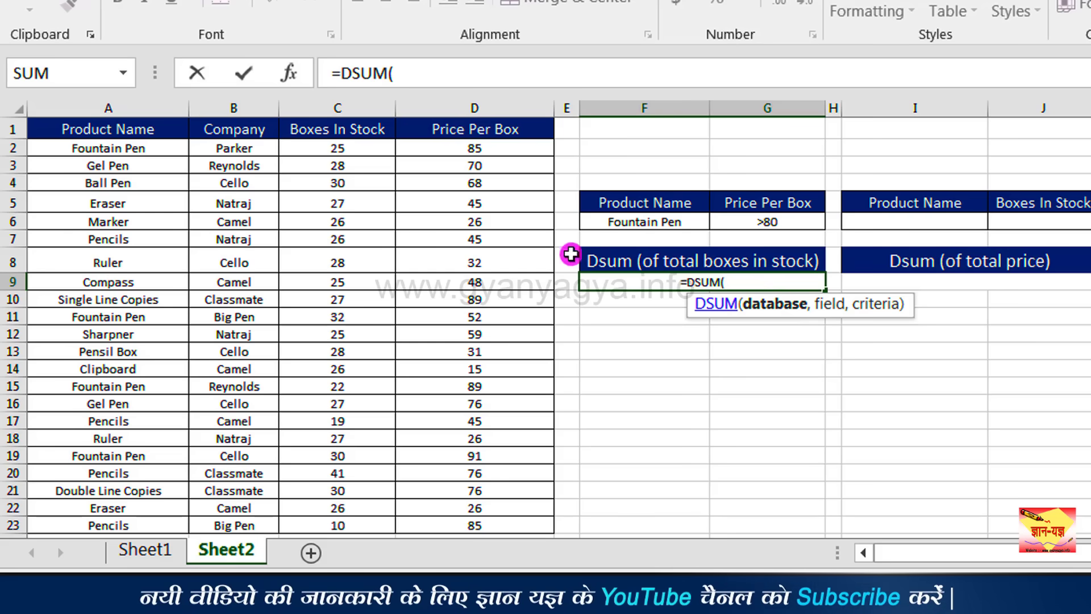
drag(69, 127, 517, 517)
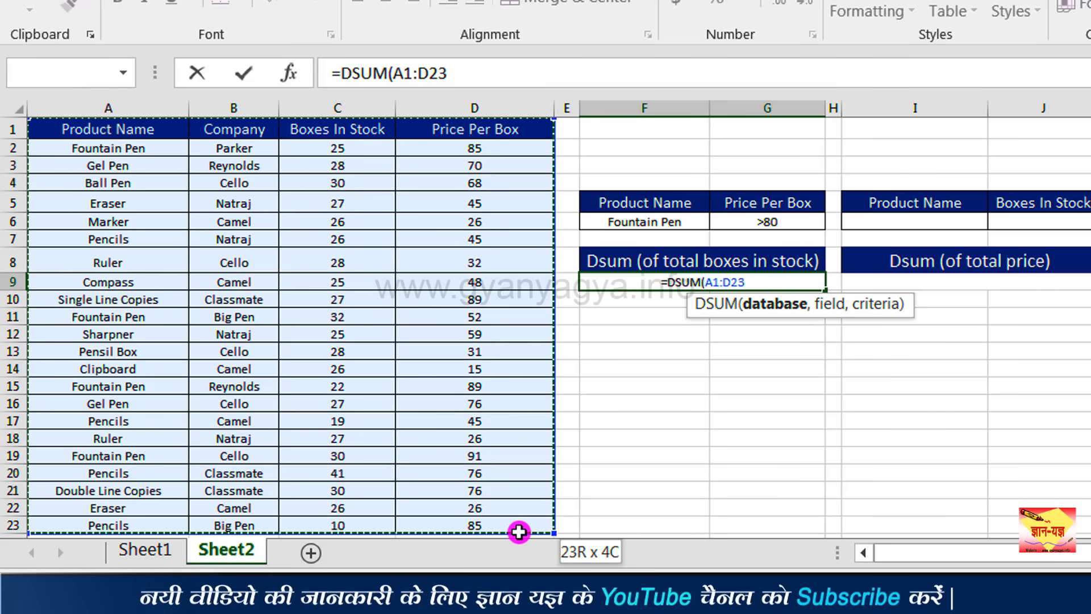
drag(519, 532, 519, 532)
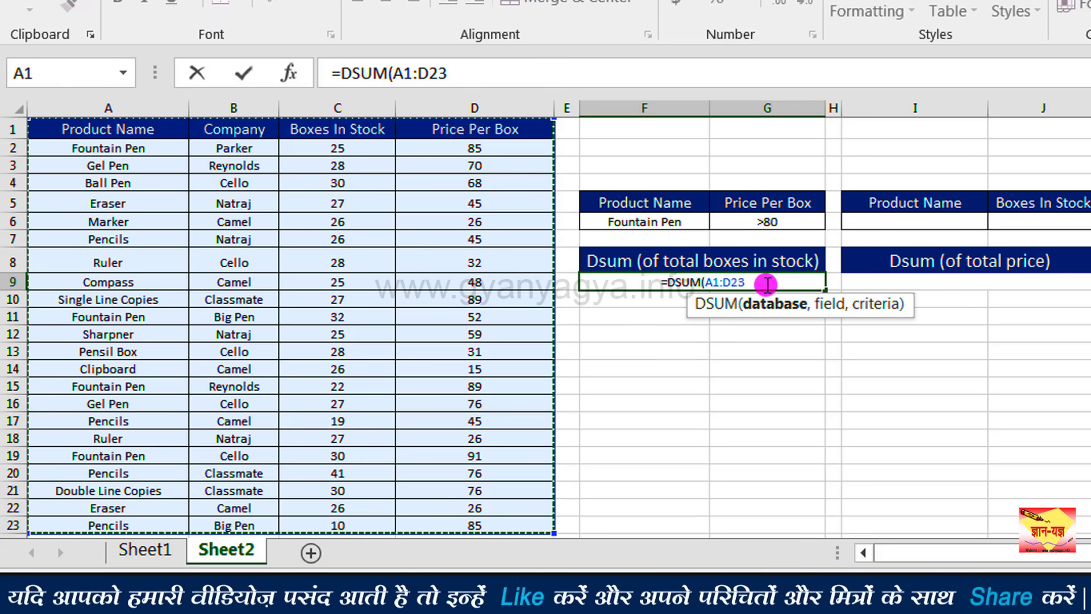
click(710, 284)
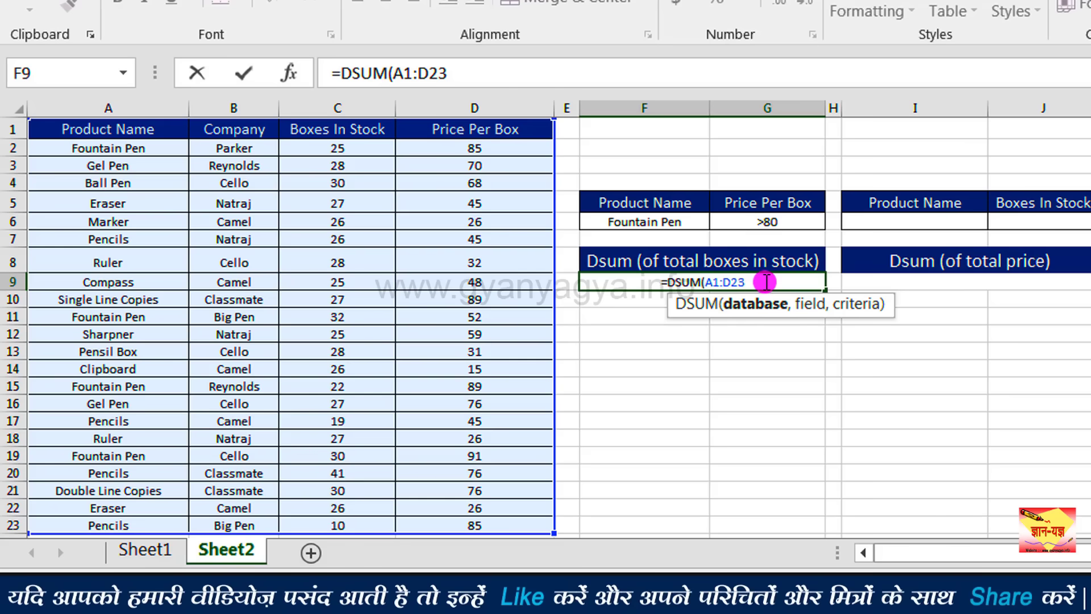
Step: Complete the F9 formula with header C1 converted to the text "Boxes In Stock" as field and F5:G6 as criteria
text(,)
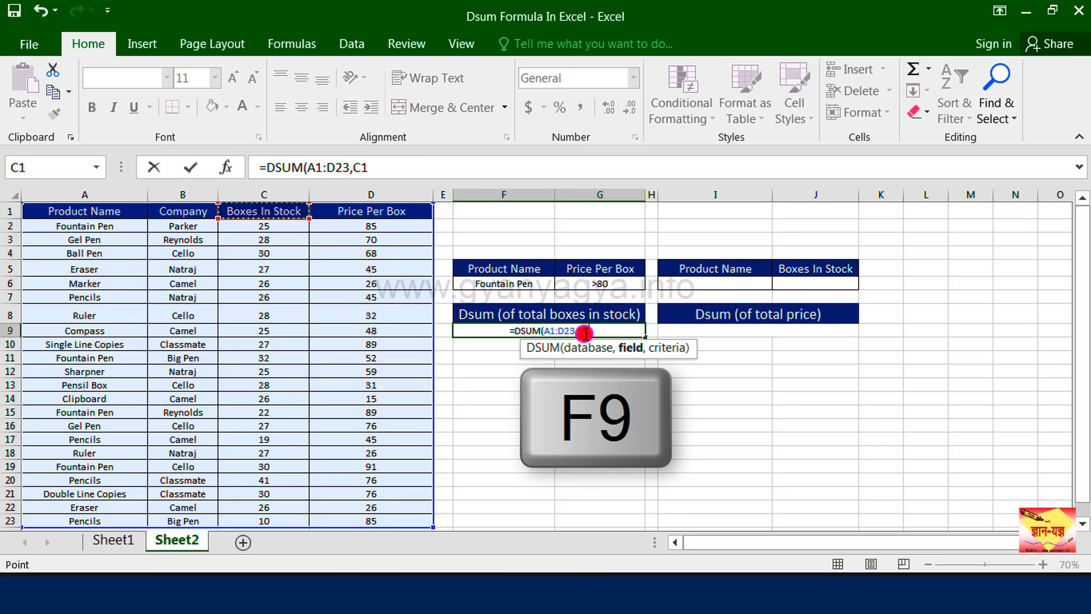
key(F9)
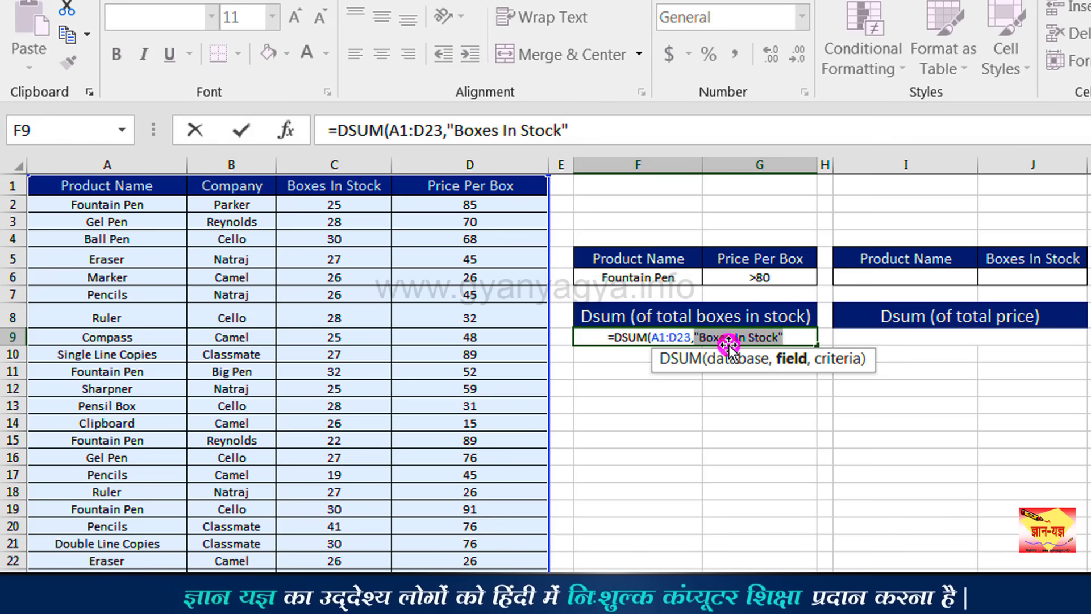
click(798, 340)
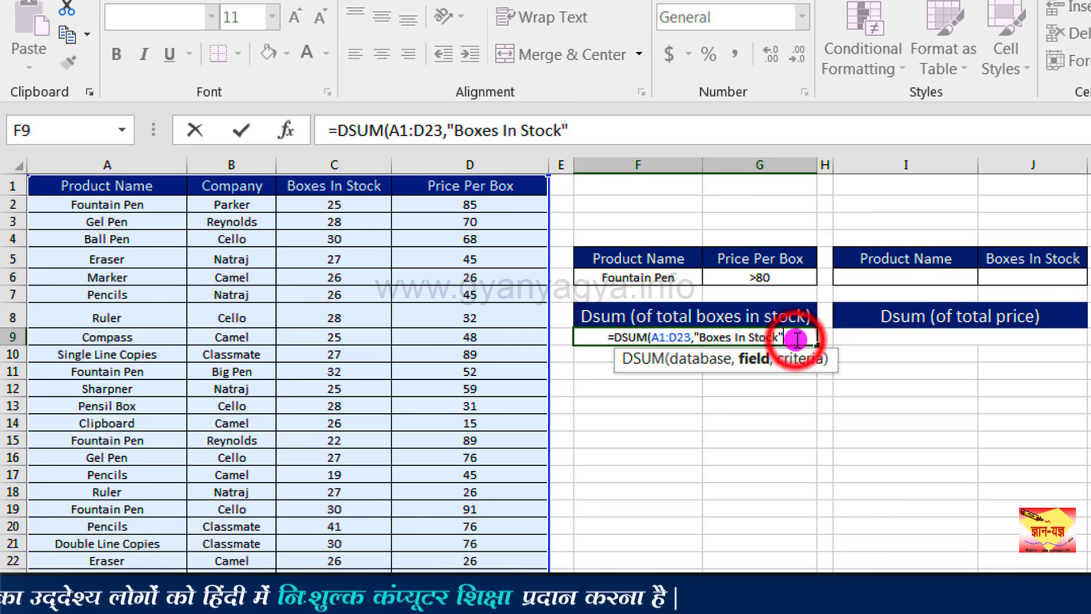
text(,)
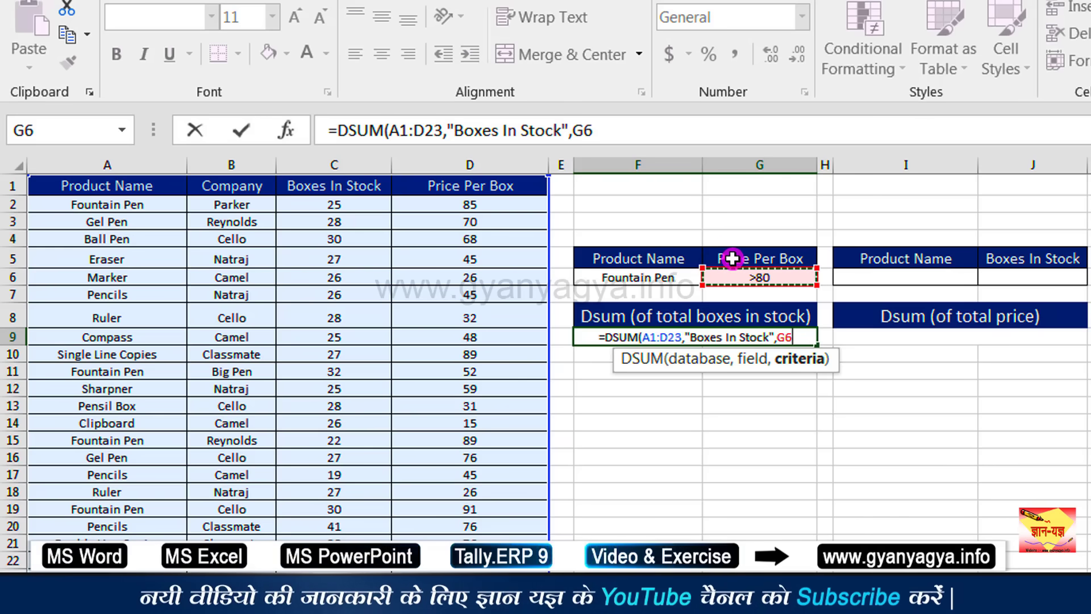
drag(654, 259, 747, 284)
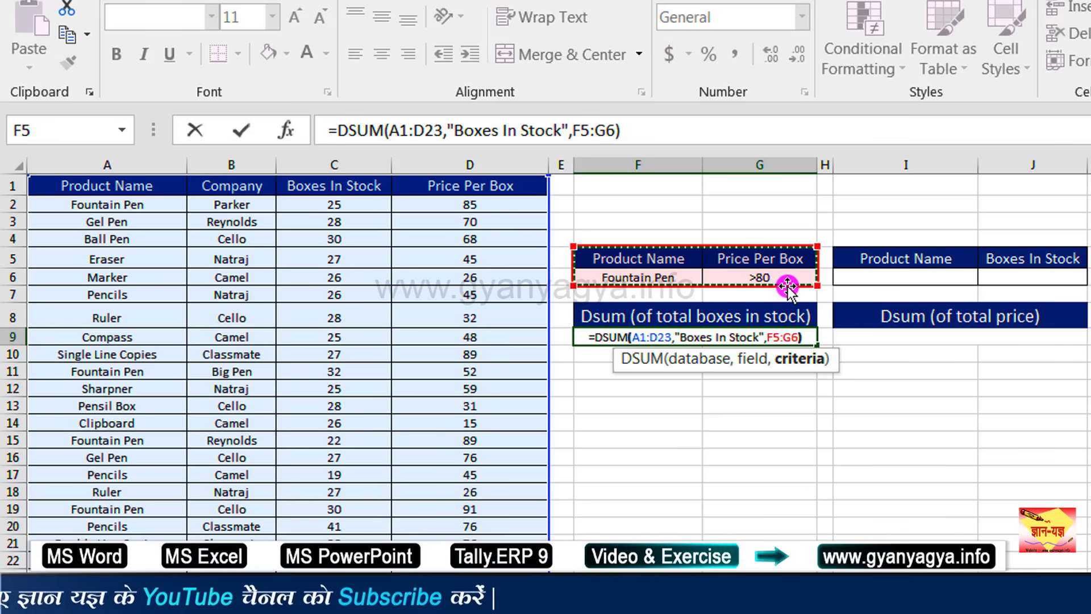
key(Return)
click(765, 341)
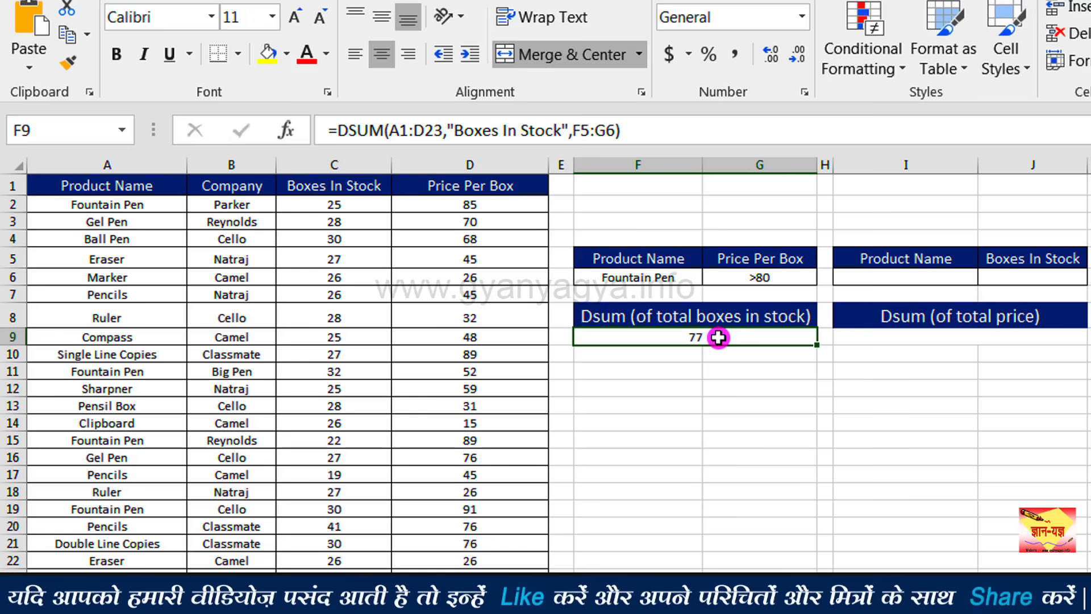
Step: Enter the second criteria row: Pencils under Product Name in I6 and <25 under Boxes In Stock in J6
click(957, 277)
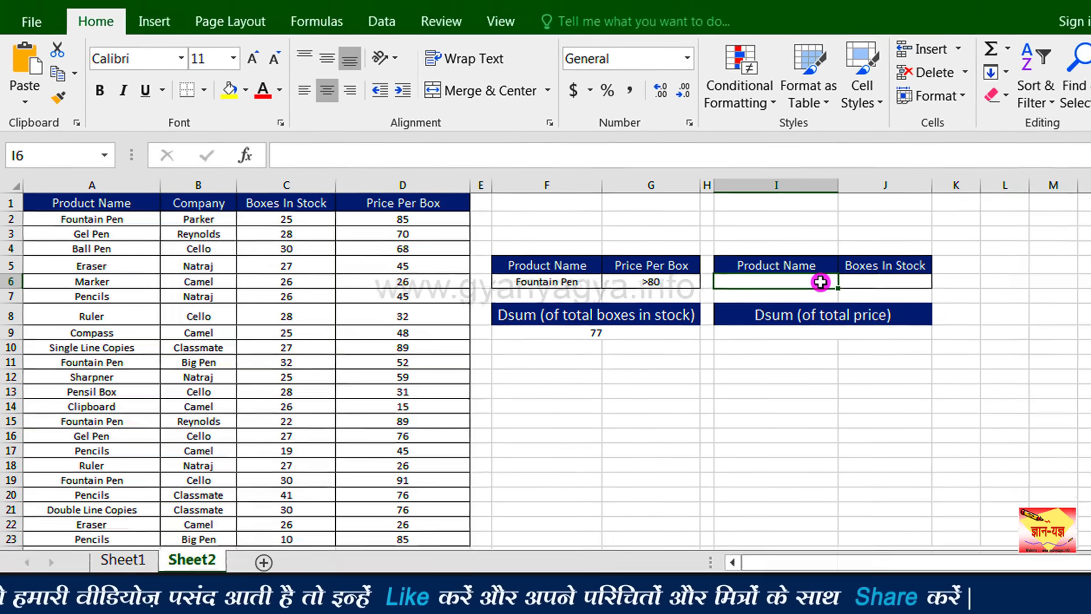
text(Penc)
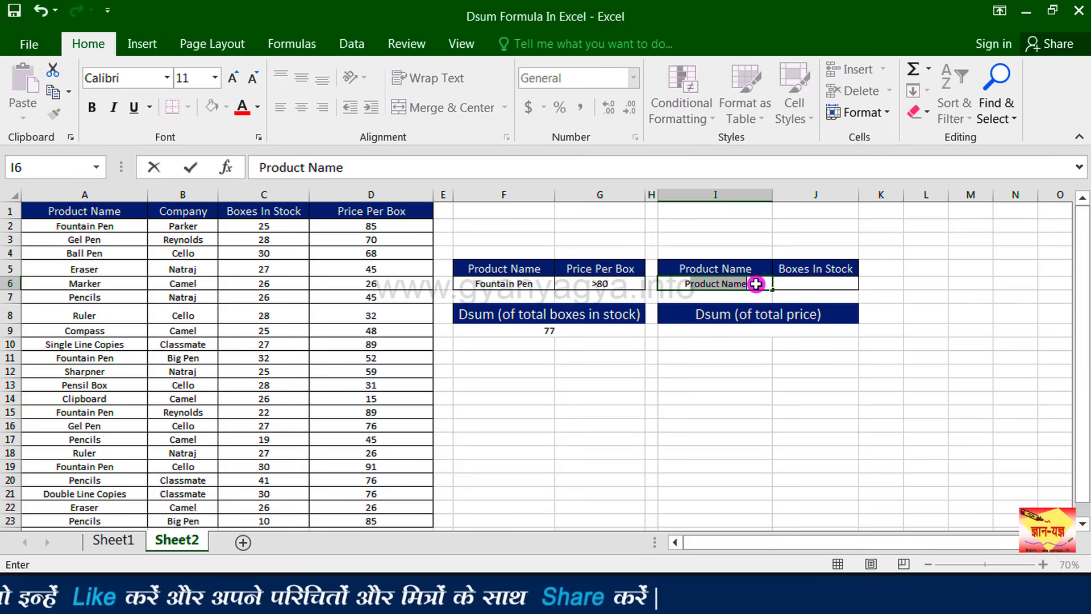
text(ils)
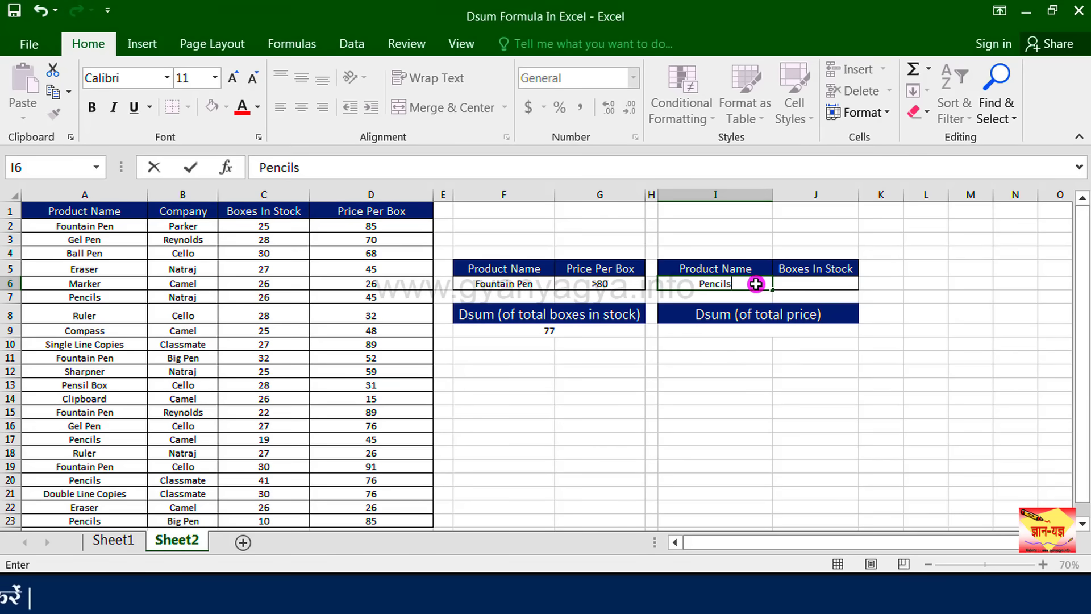
click(841, 286)
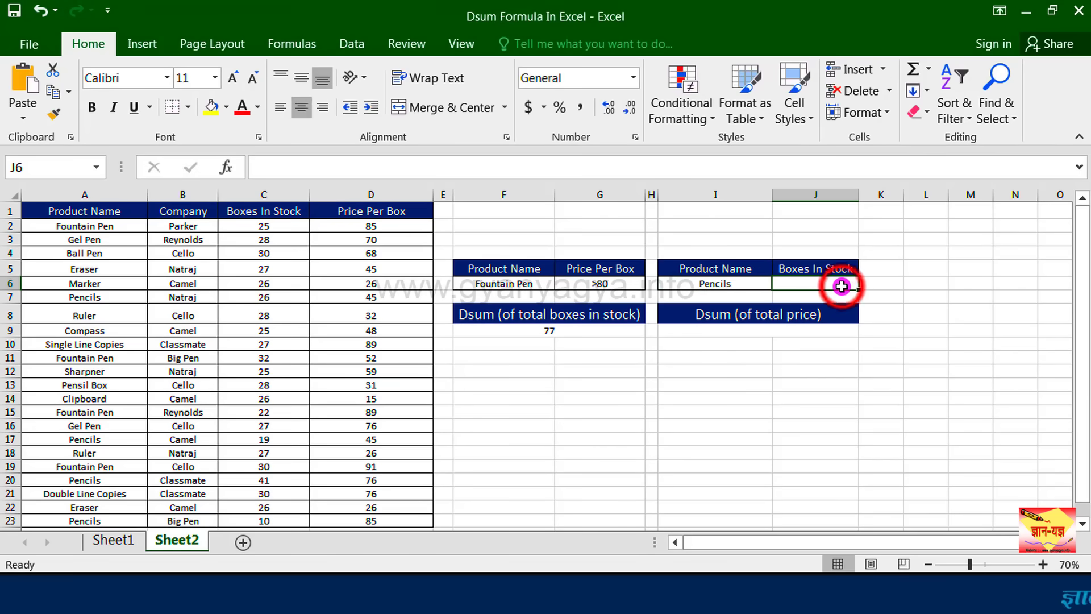
text(<25)
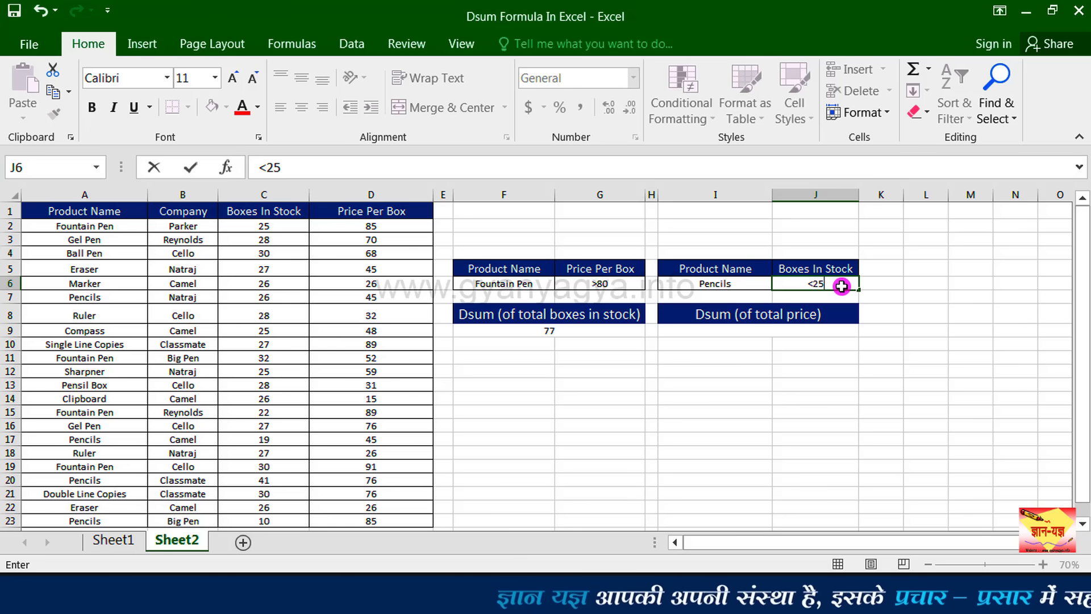
click(895, 280)
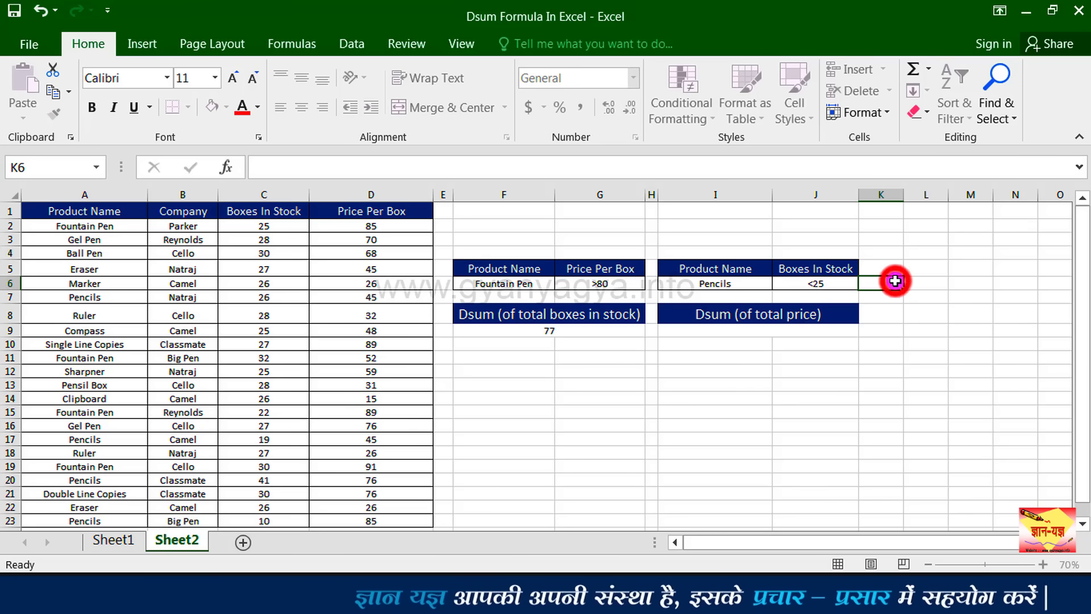
click(834, 282)
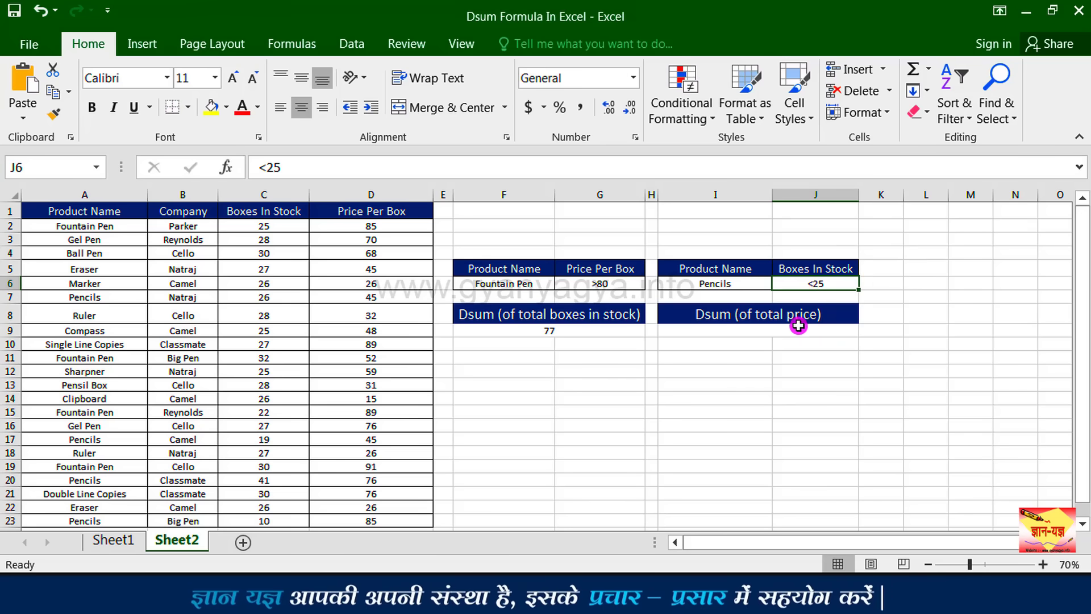
Step: Start a DSUM formula in I9 under the total price heading, with A1:D23 as the database
click(751, 329)
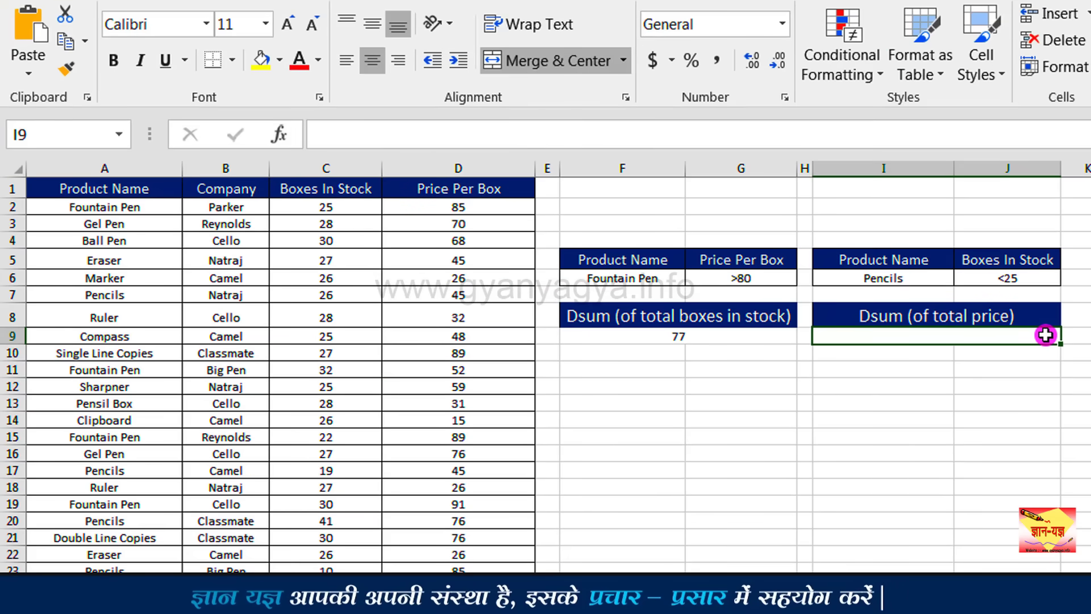
text(=DSUM)
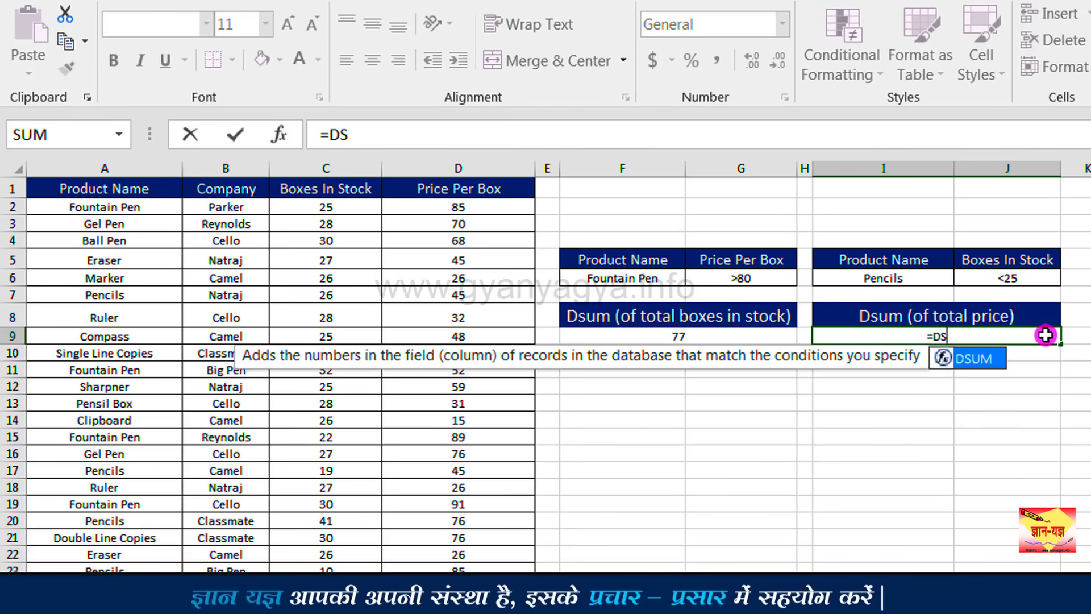
double_click(975, 370)
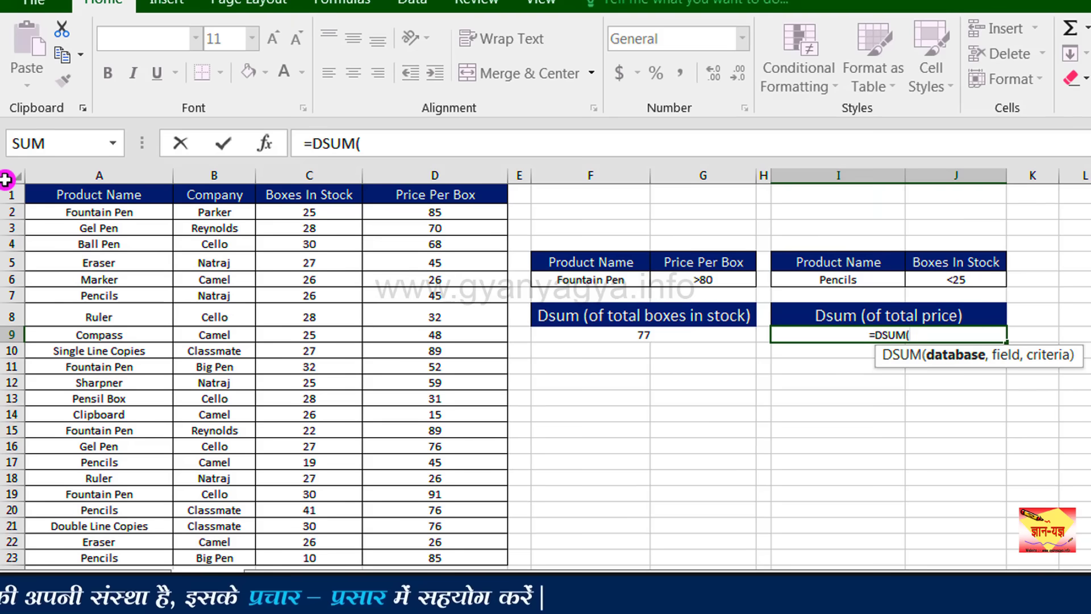
drag(74, 196, 461, 561)
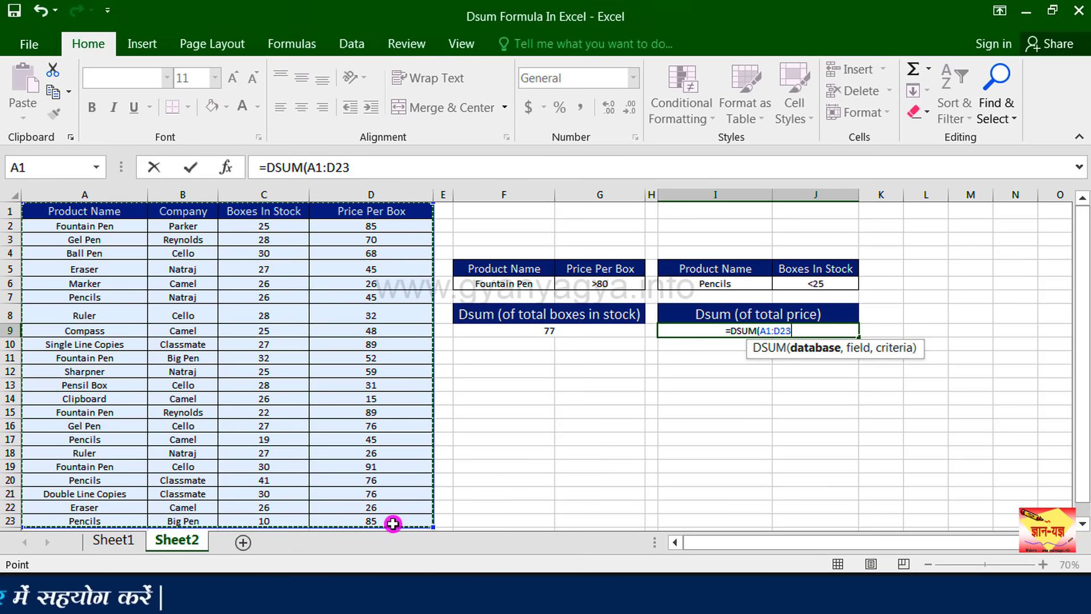
Step: Complete the I9 formula with header D1 converted to the text "Price Per Box" as field and I5:J6 as criteria
text(,)
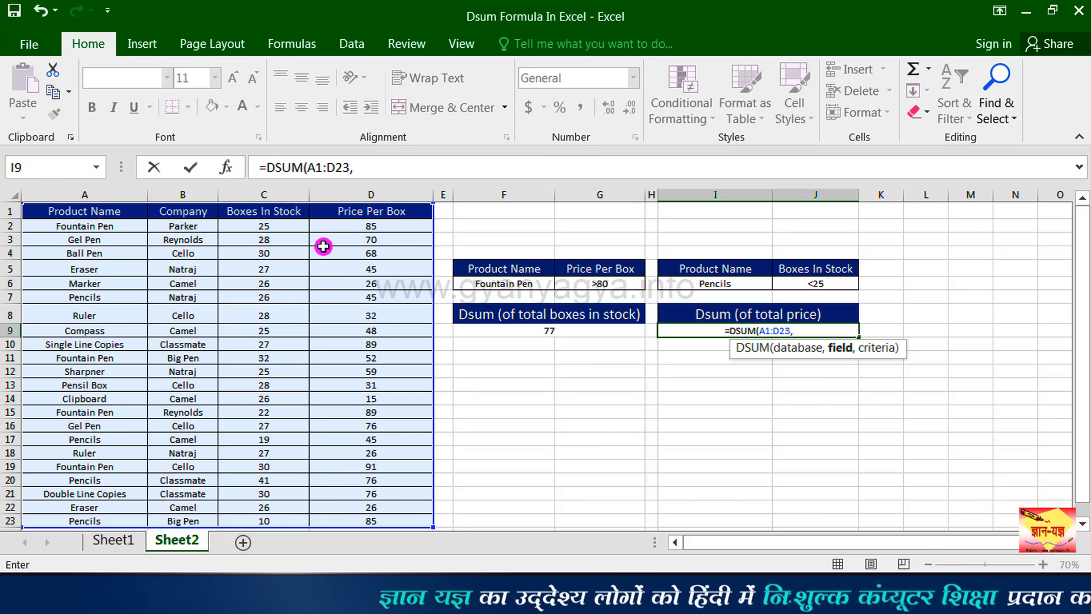
click(420, 210)
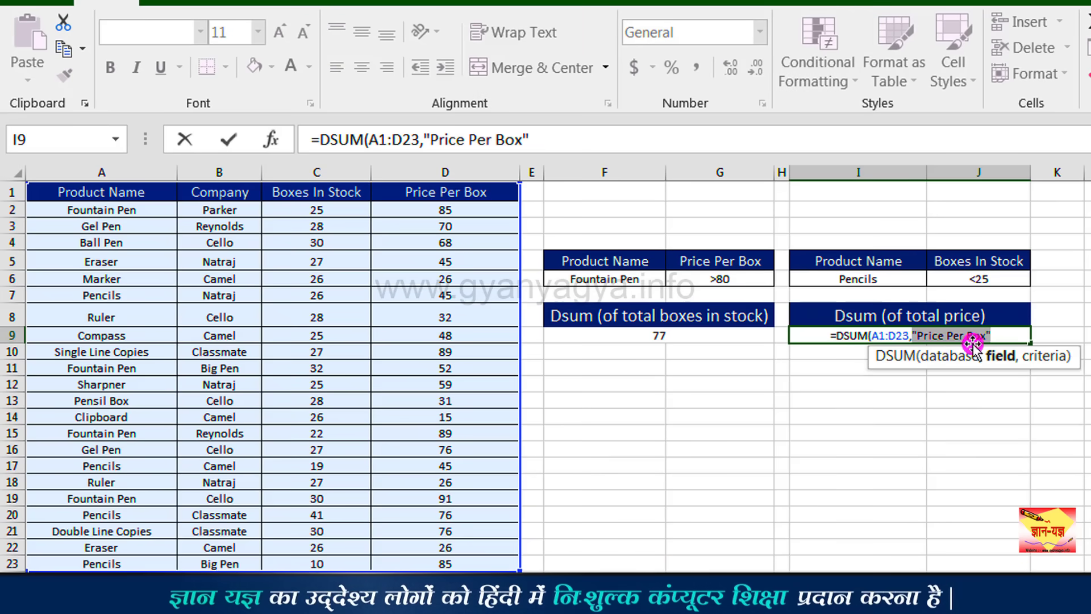
click(1004, 339)
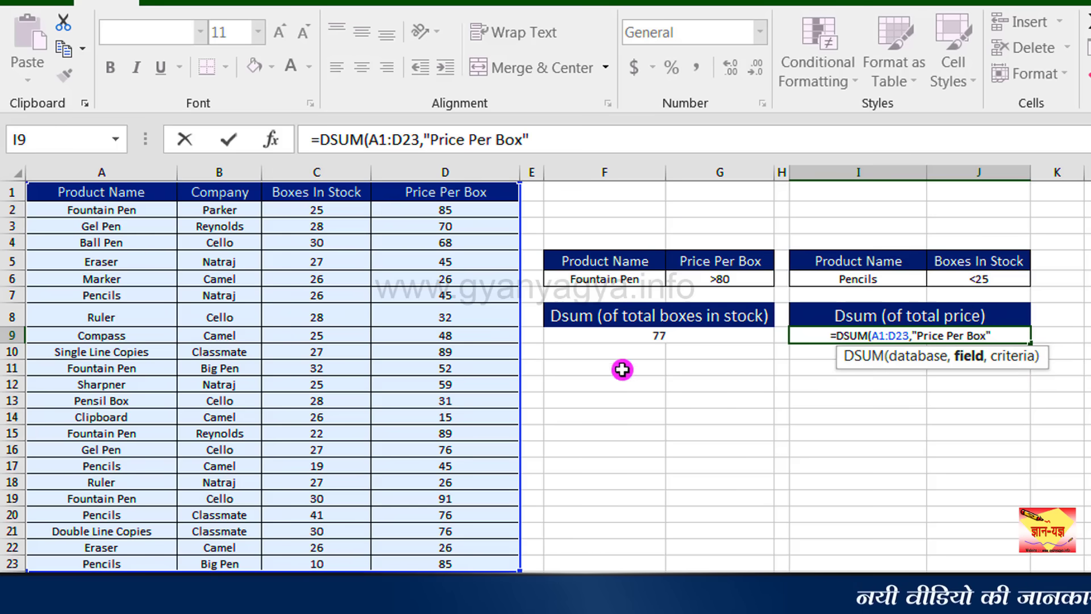
click(1016, 335)
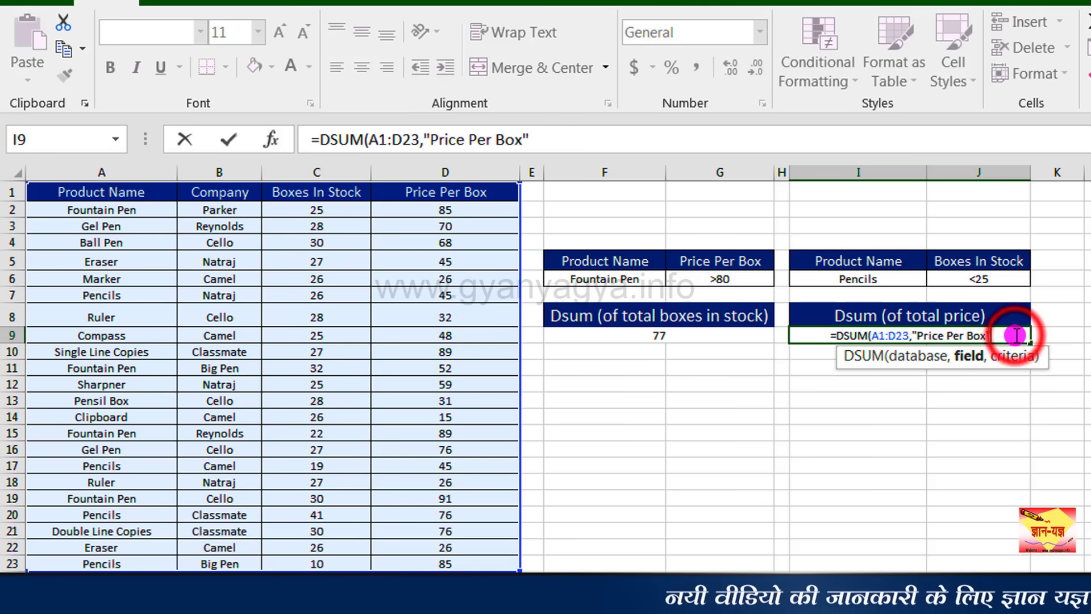
text(,)
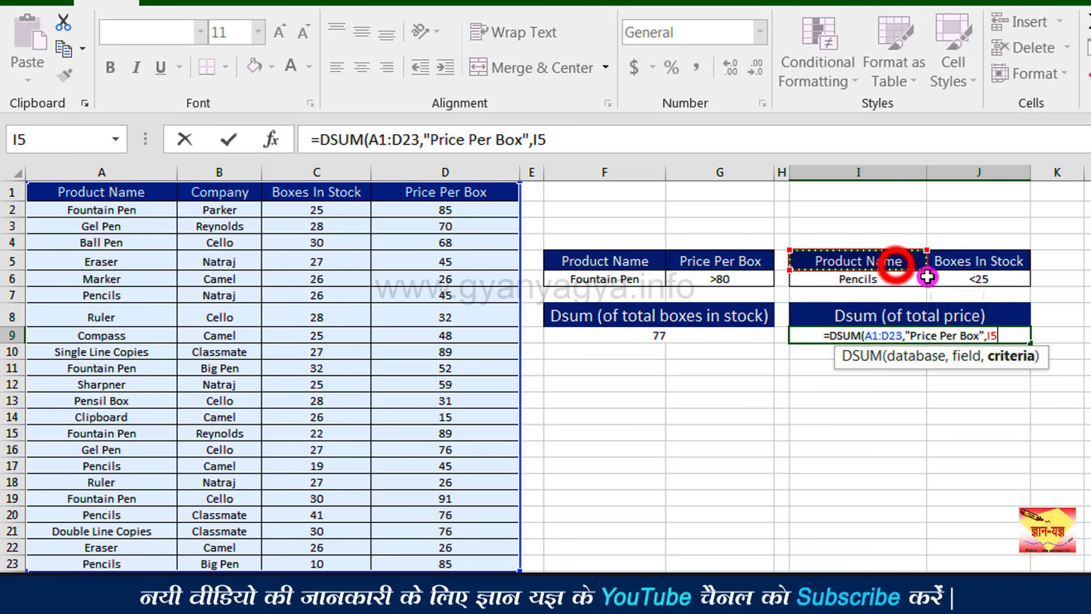
drag(928, 277, 977, 283)
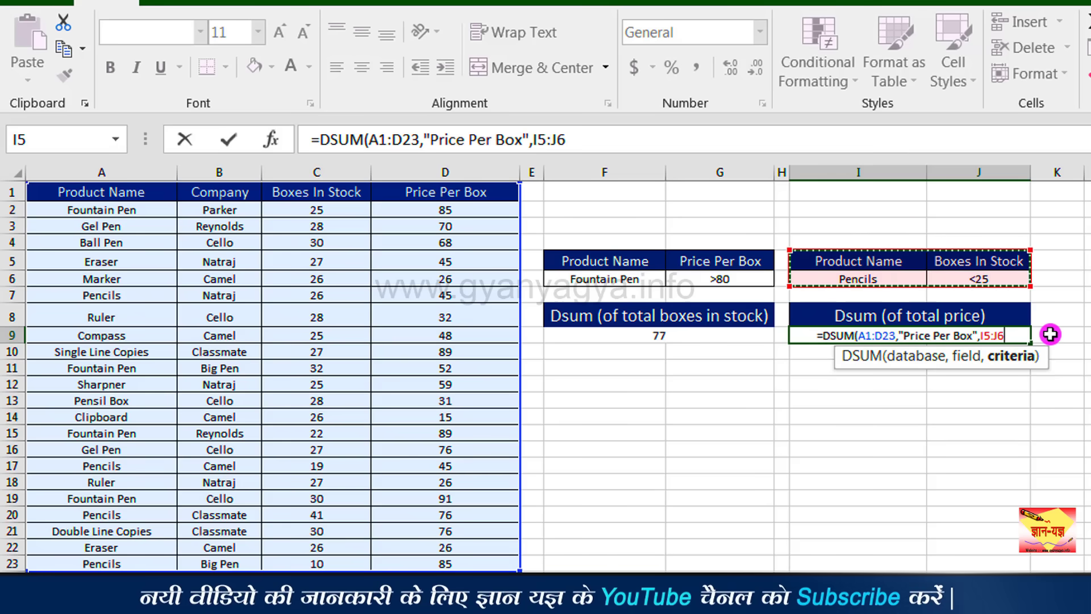
text())
key(Return)
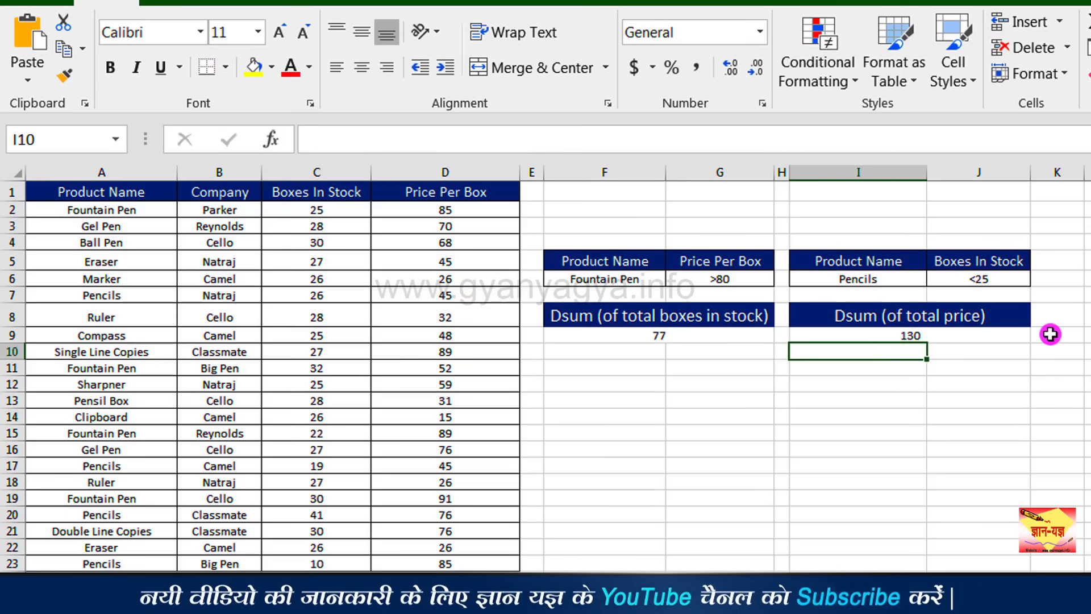
click(1004, 340)
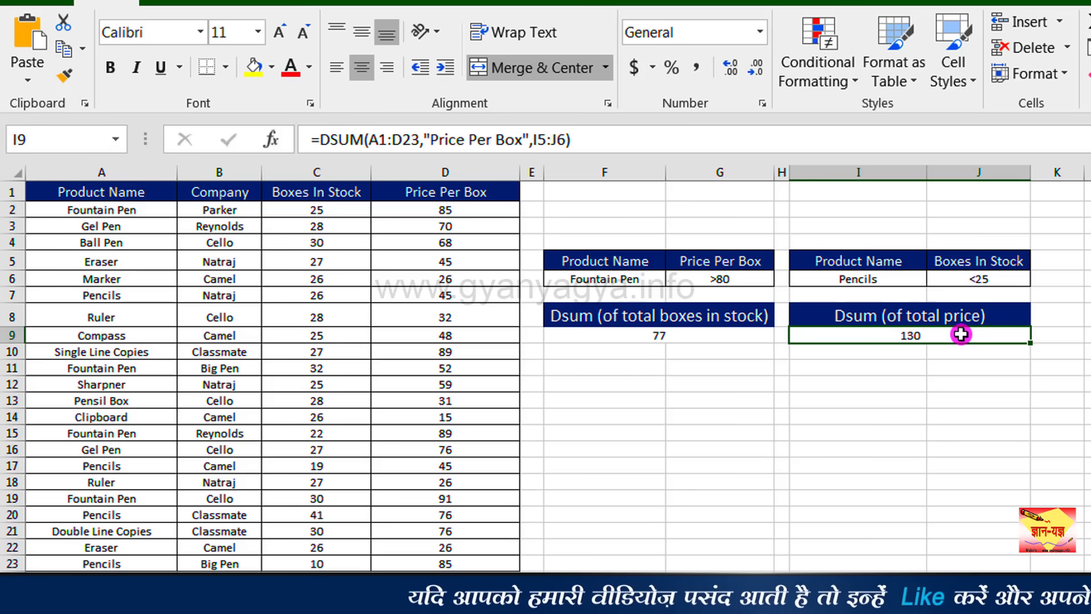
click(727, 382)
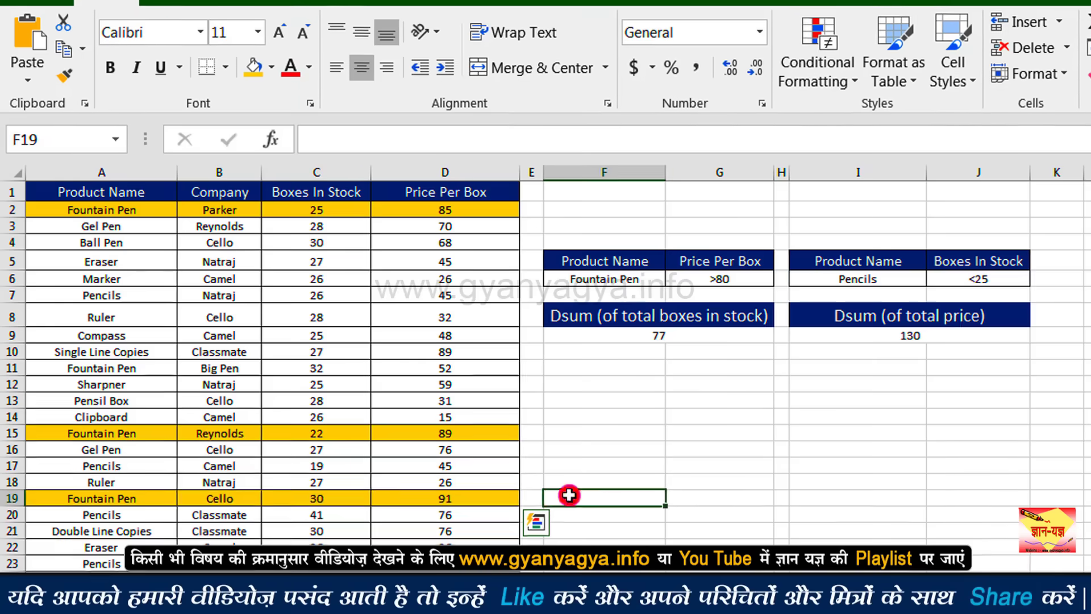
click(570, 497)
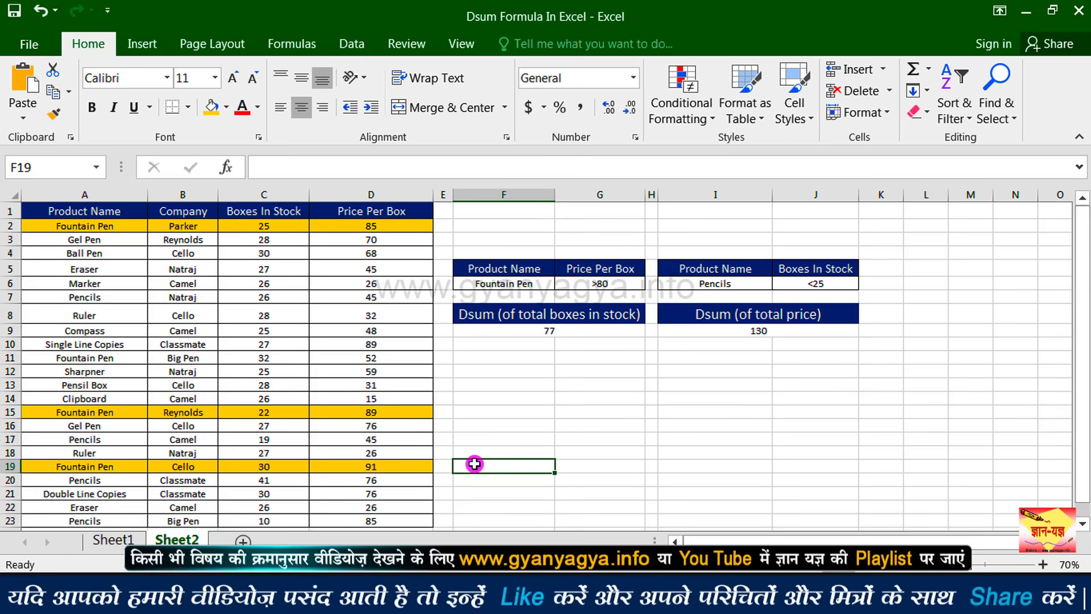
Step: List the Boxes In Stock values of the highlighted Fountain Pen rows, 25, 22 and 30, in F15:F17
click(485, 408)
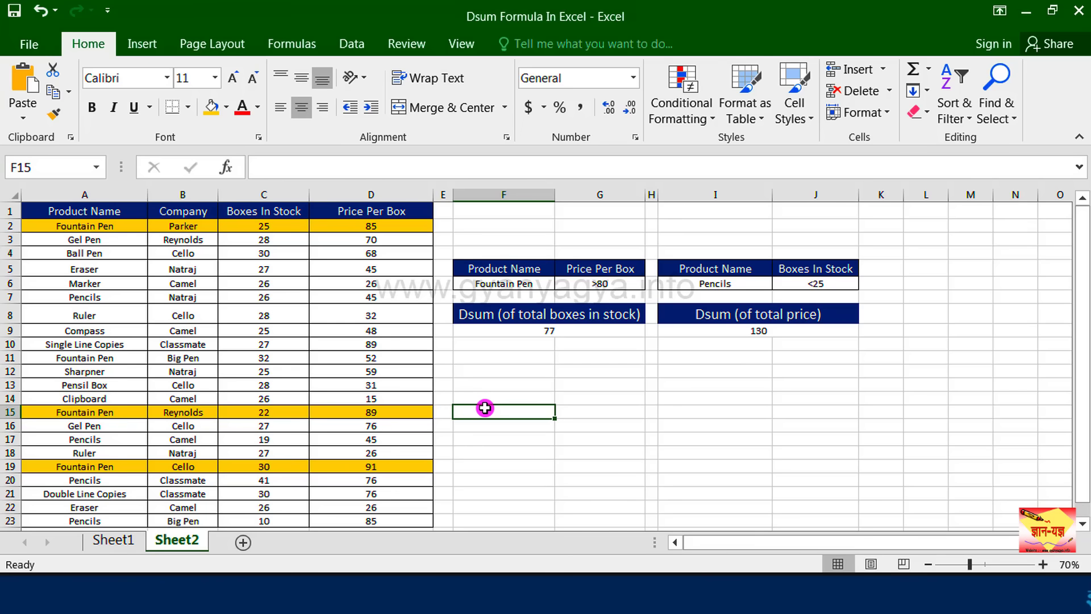
text(25)
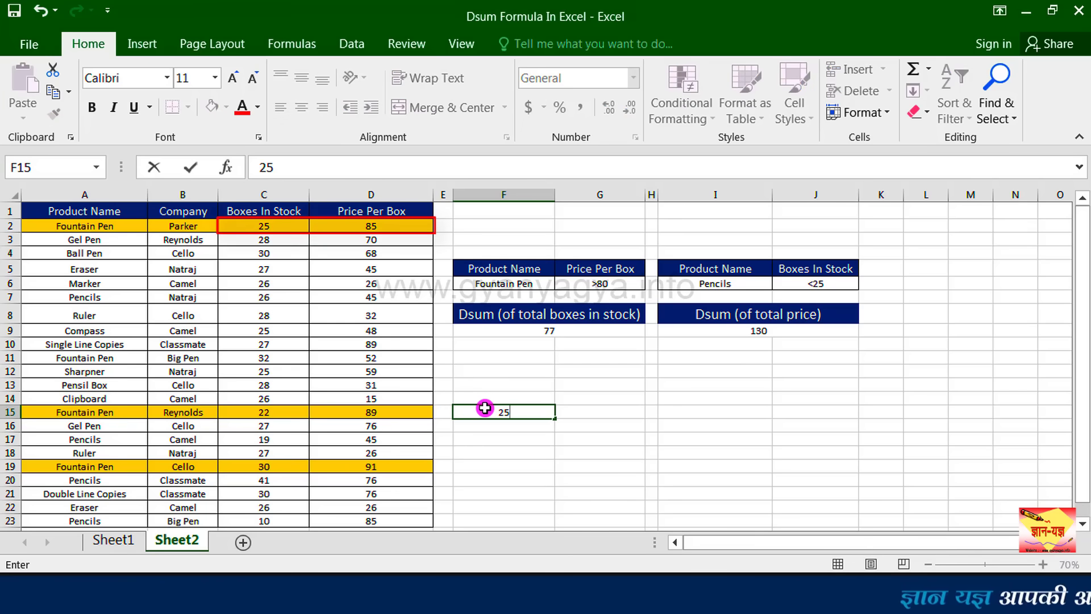
key(Return)
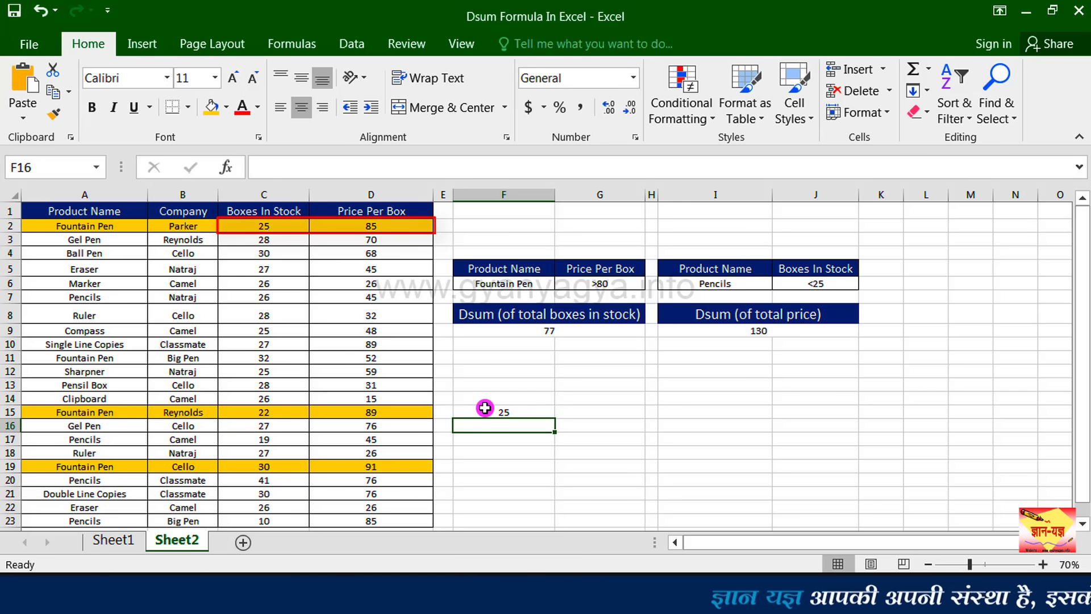
text(22)
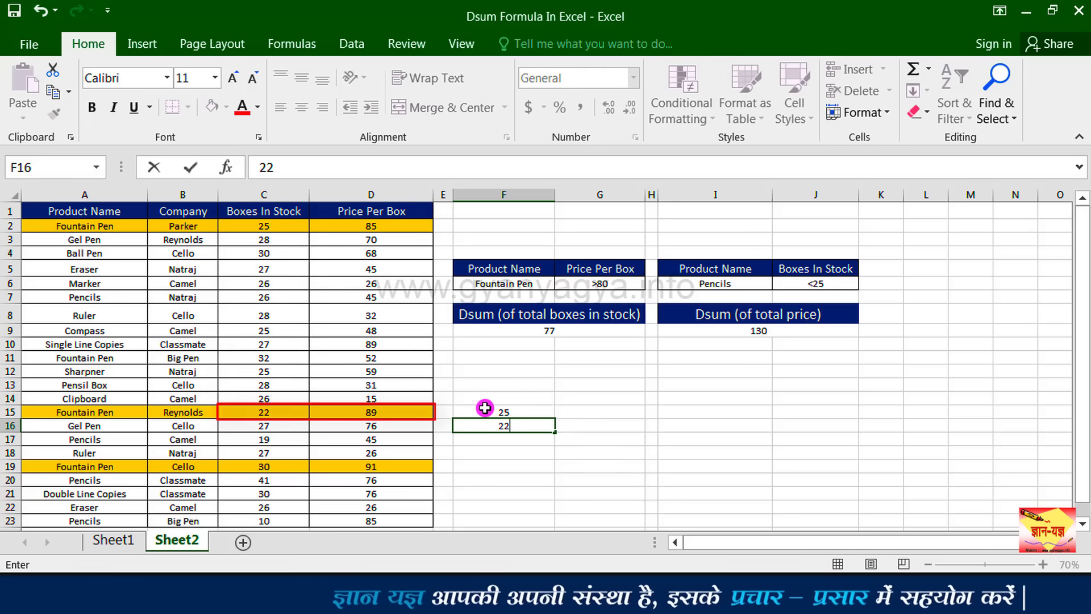
key(Return)
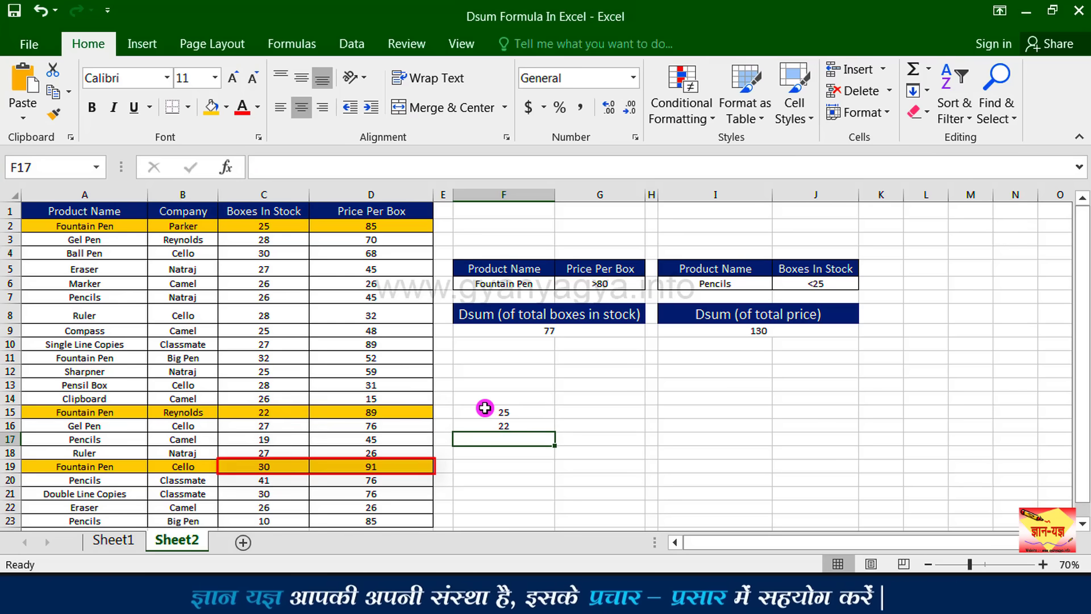
text(30)
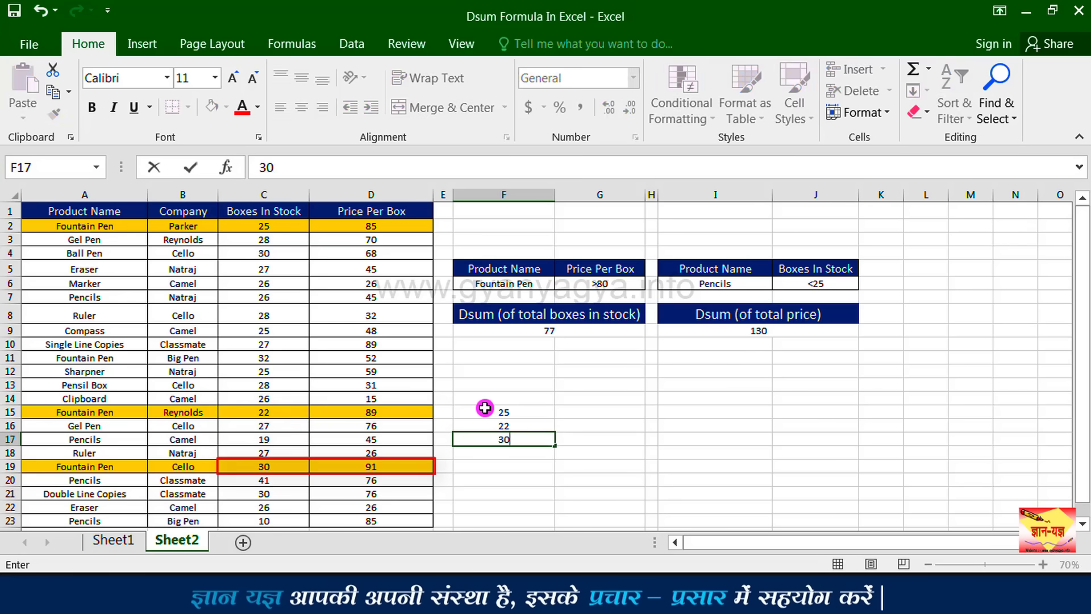
key(Return)
Step: Total F15:F17 in F18 with a SUM formula and compare it with the DSUM result in F9
text(=)
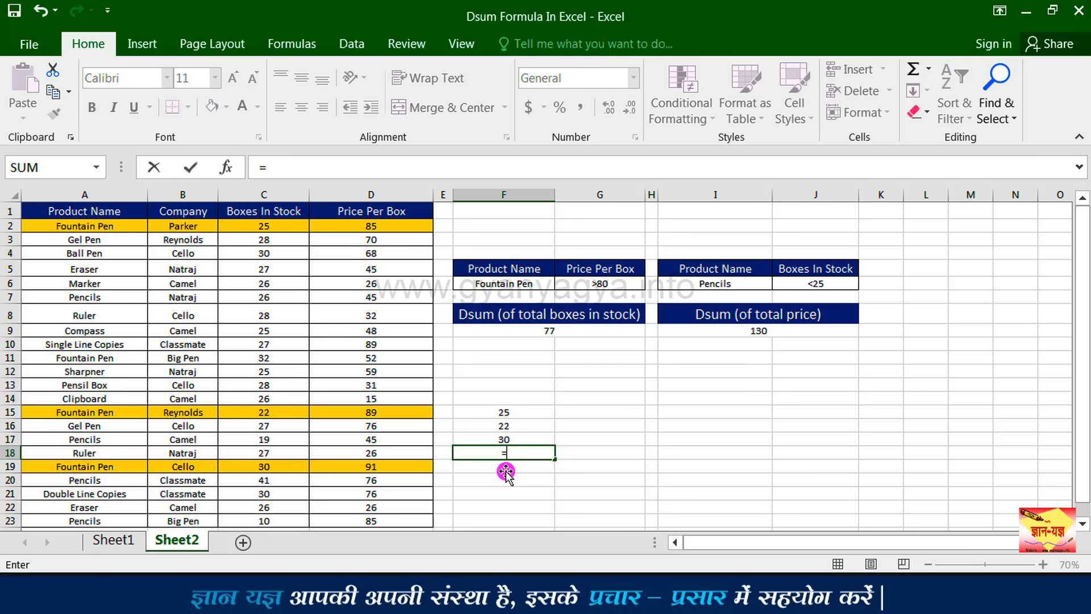
text(SUM(F15:F17)
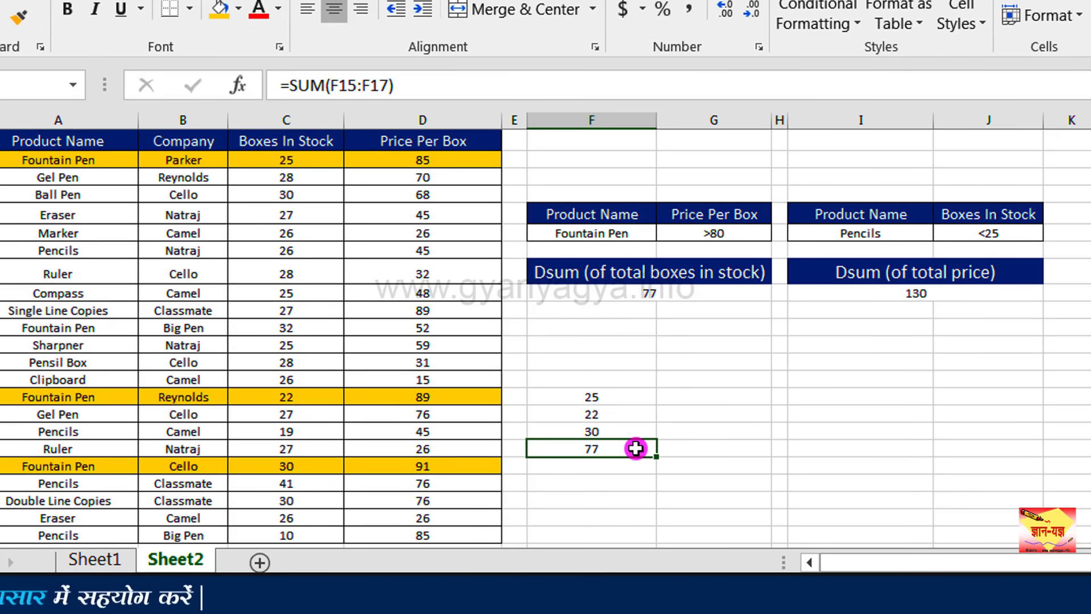
click(688, 296)
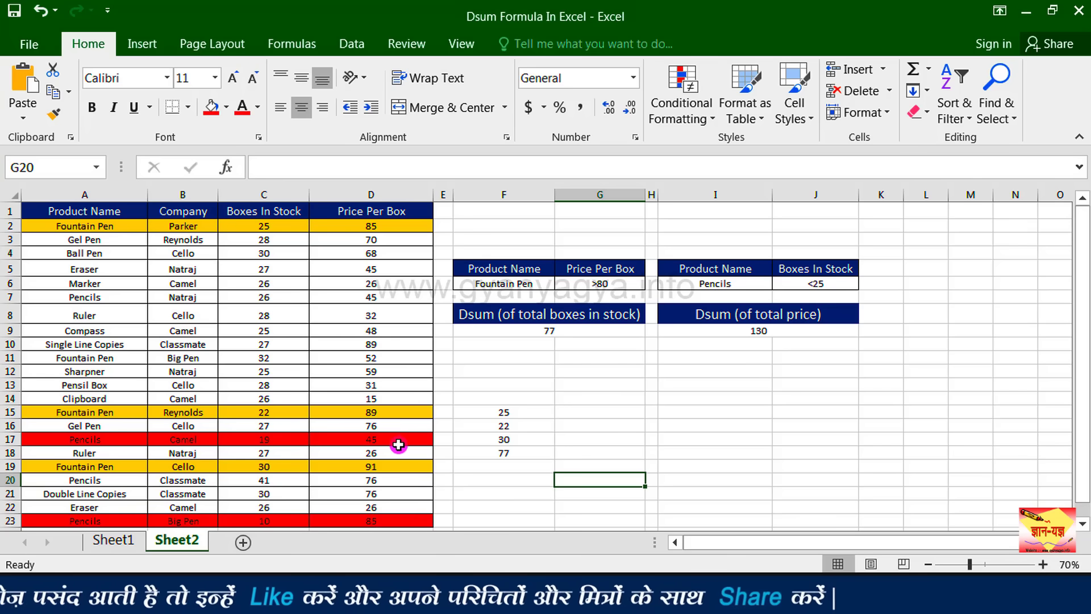
Step: List the Price Per Box values of the red-highlighted Pencils rows, 45 and 85, in I15:I16
click(397, 439)
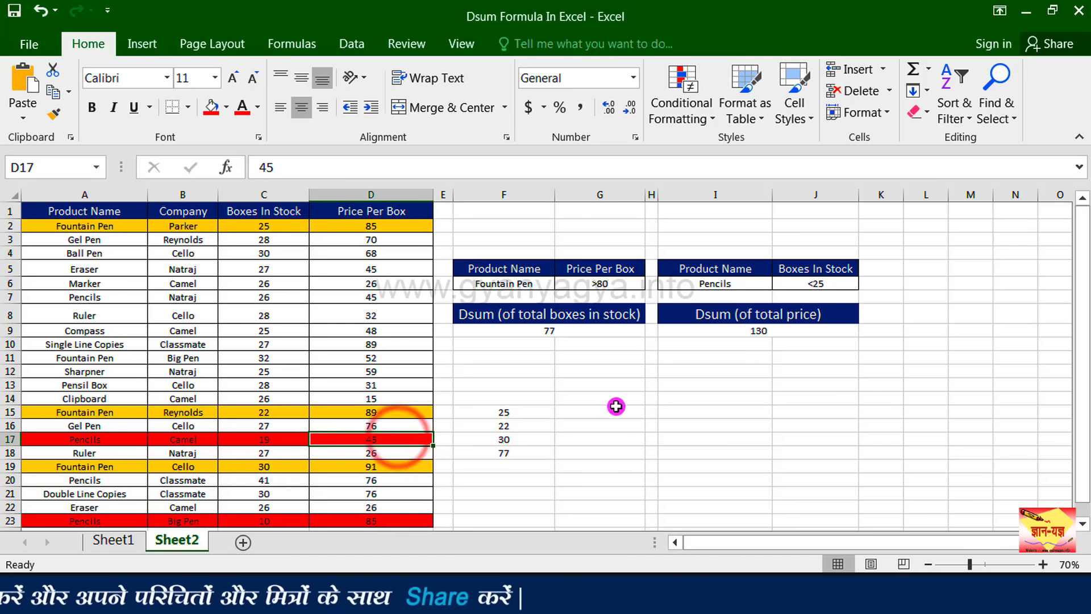
click(597, 410)
click(747, 412)
text(4)
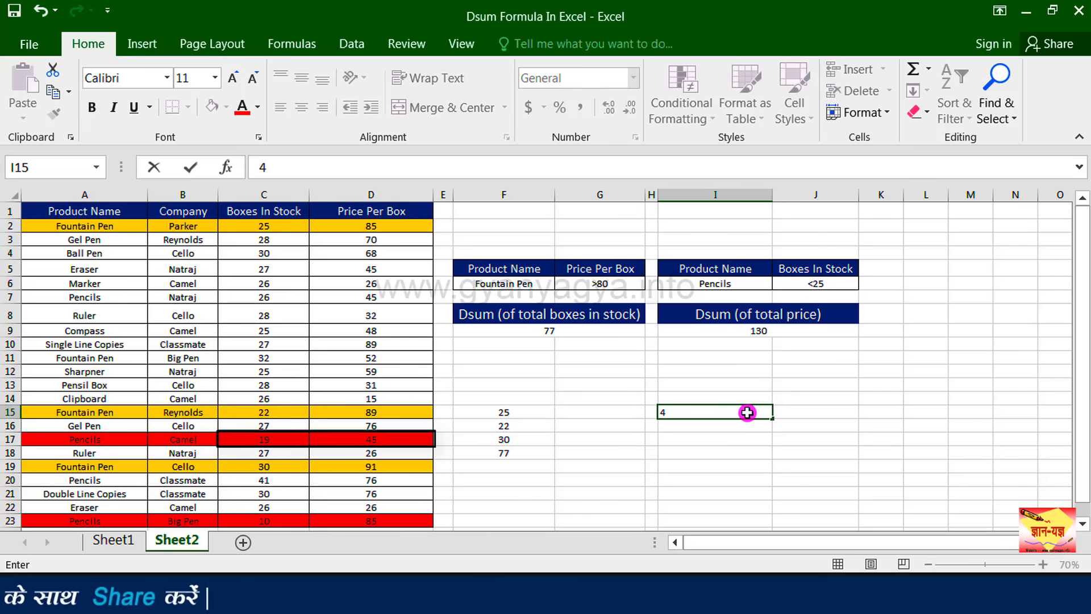
text(5)
click(740, 426)
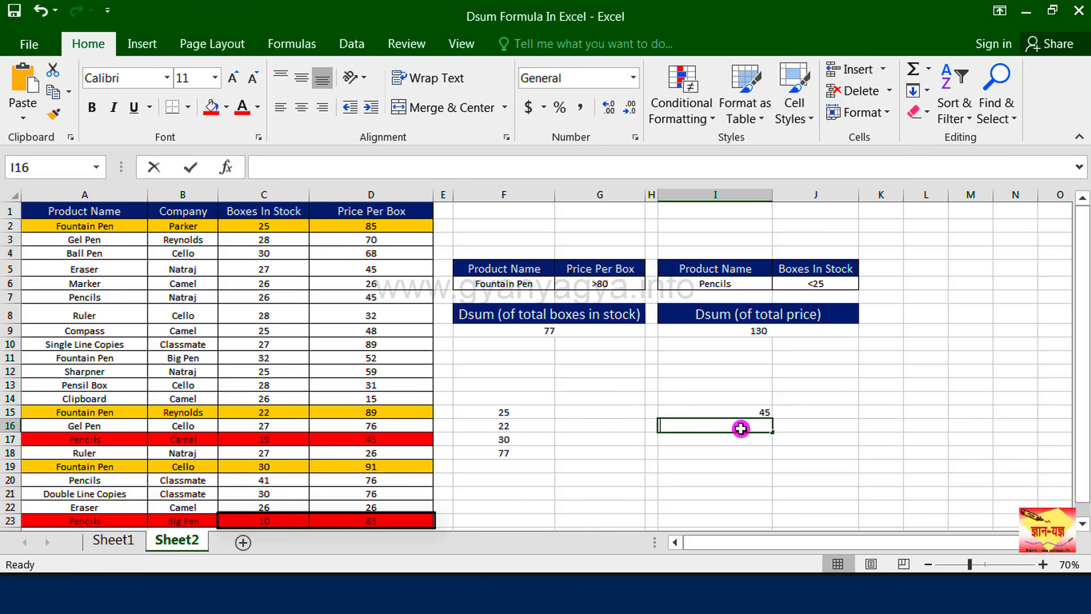
text(85)
Step: Total I15:I16 in I17 with a SUM formula and compare it with the DSUM result in I9
click(744, 439)
text(=SU)
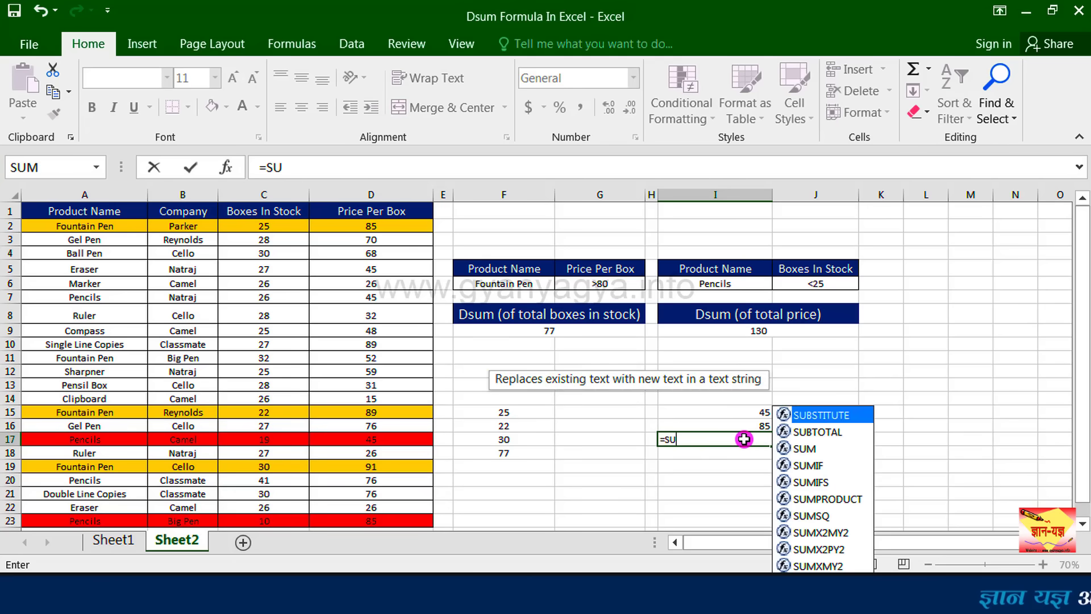
text(M)
double_click(850, 454)
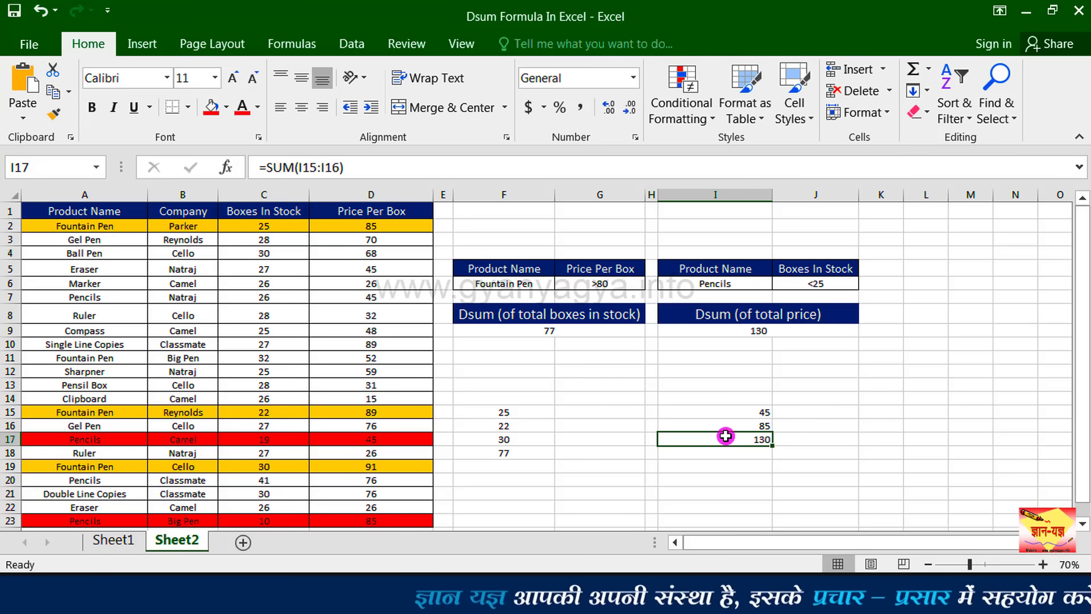
click(719, 330)
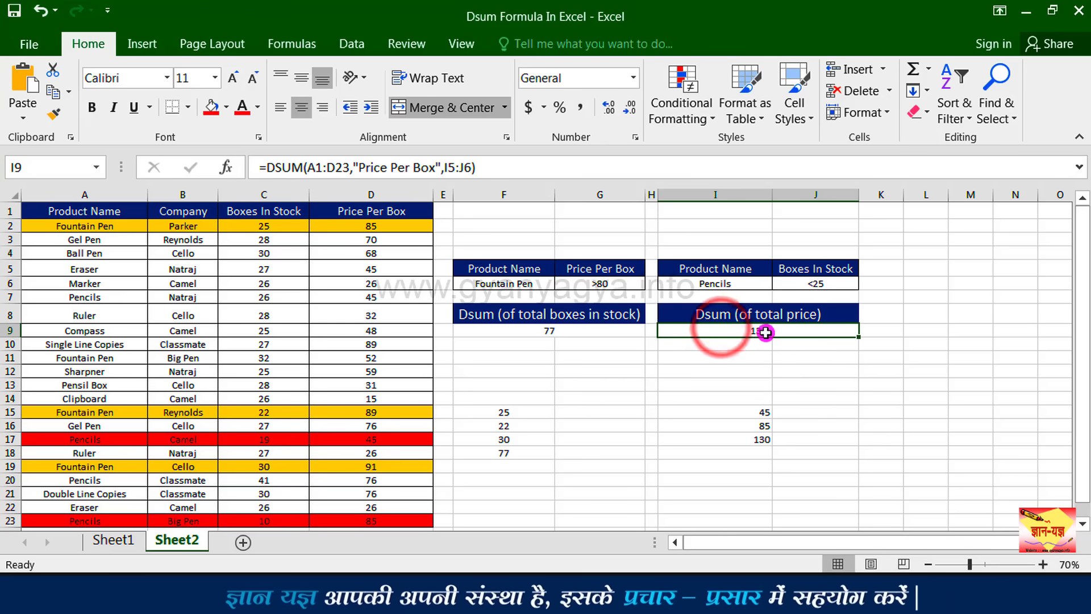